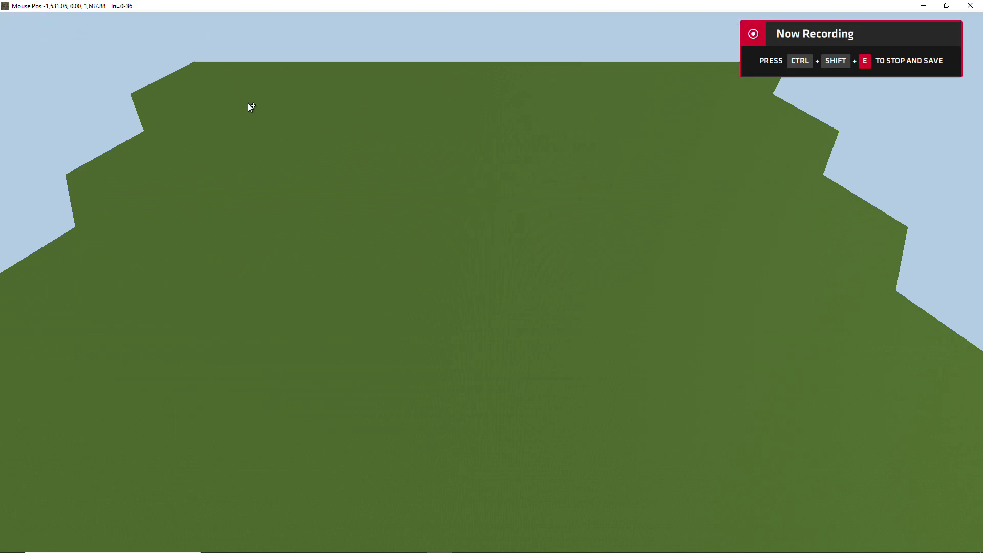
left_click(265, 173)
left_click(15, 21)
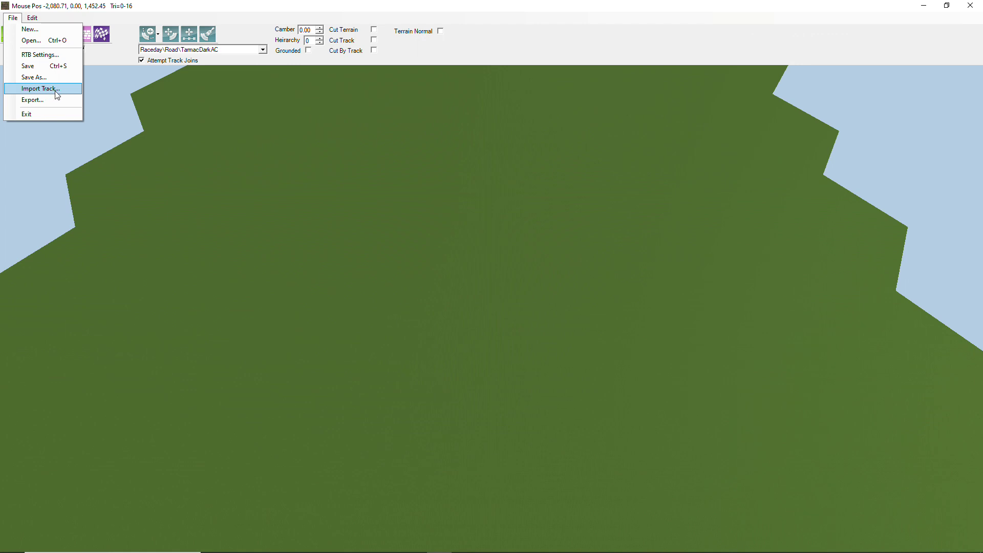
left_click(131, 39)
left_click(150, 38)
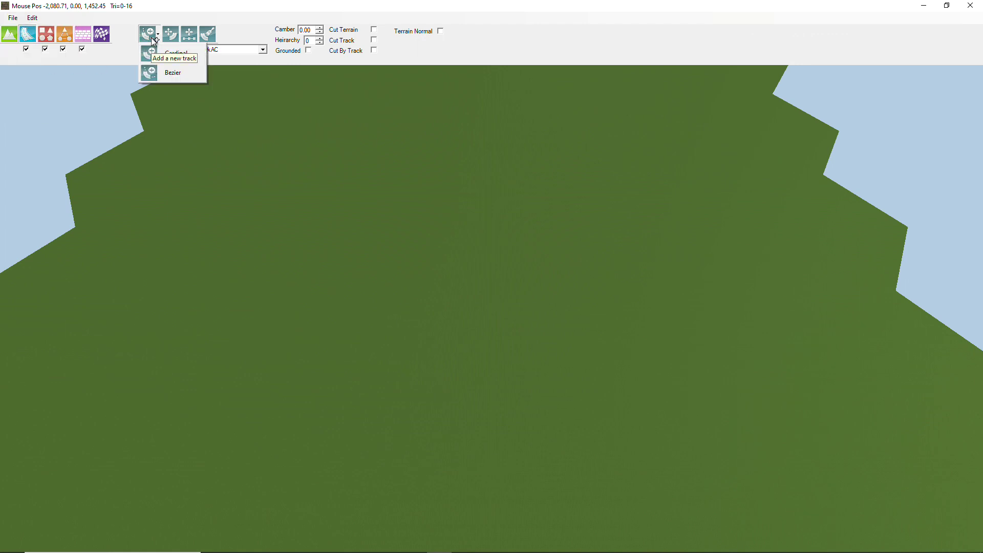
left_click(165, 73)
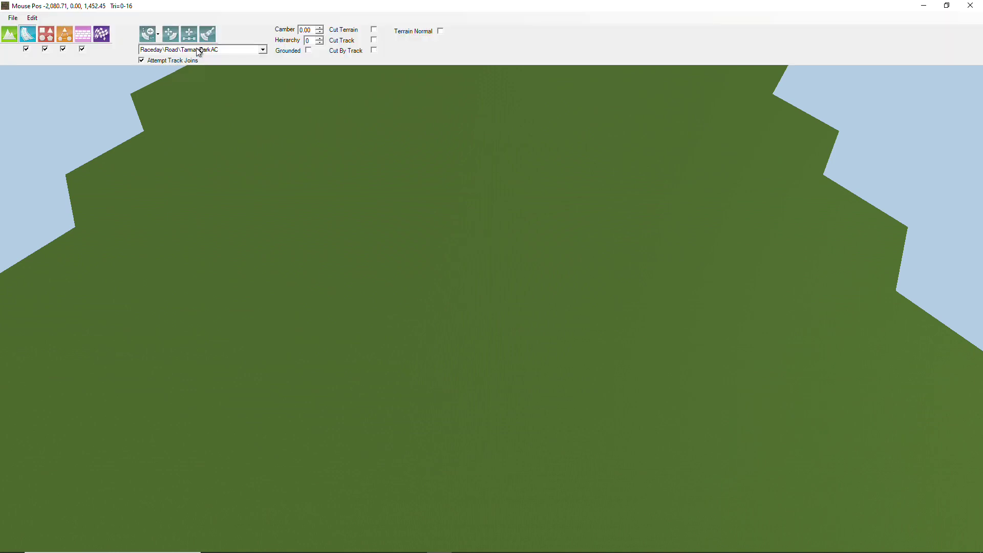
- Import the track from Ravensburg GPS LongLatHeight.csv using the Raceday\Road\TarmacDarkAC surface
left_click(200, 50)
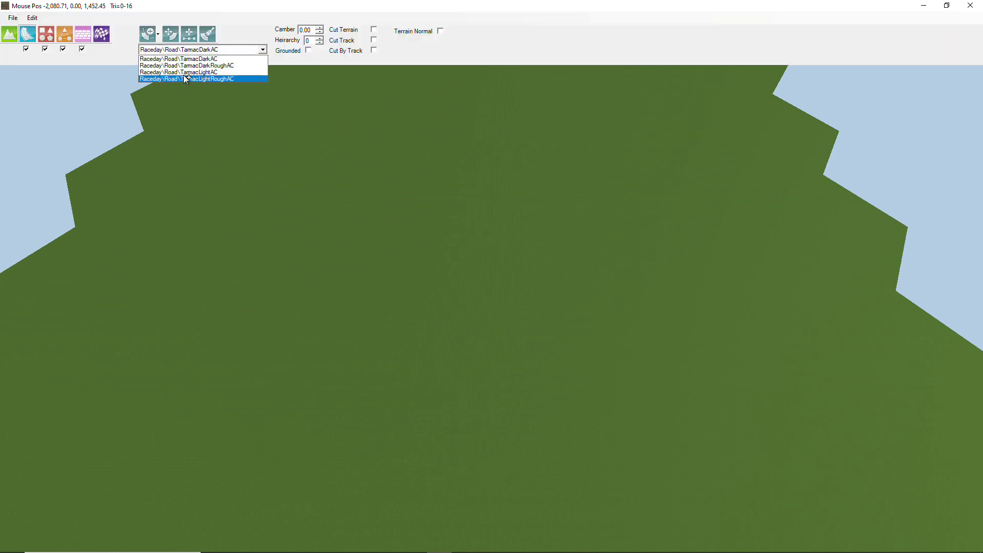
left_click(191, 59)
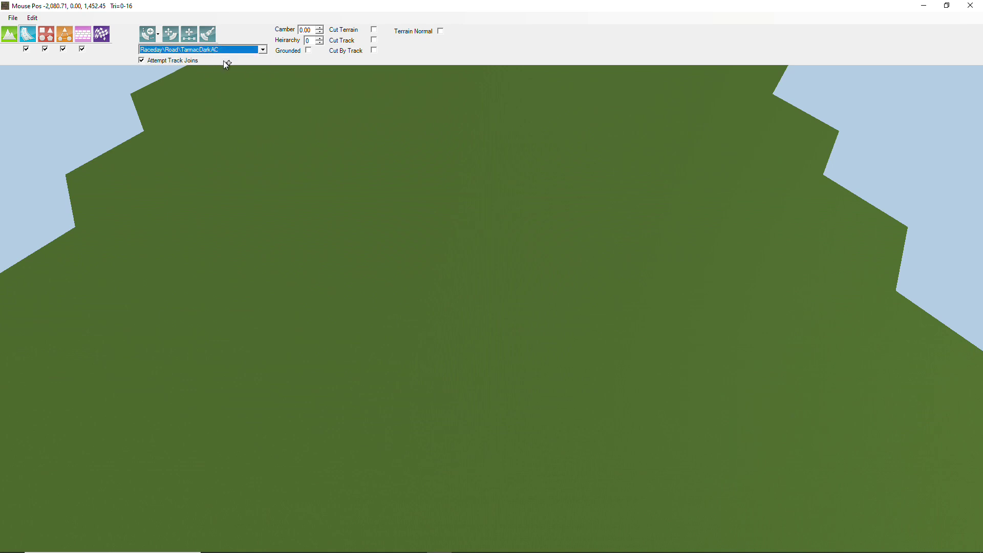
left_click(13, 17)
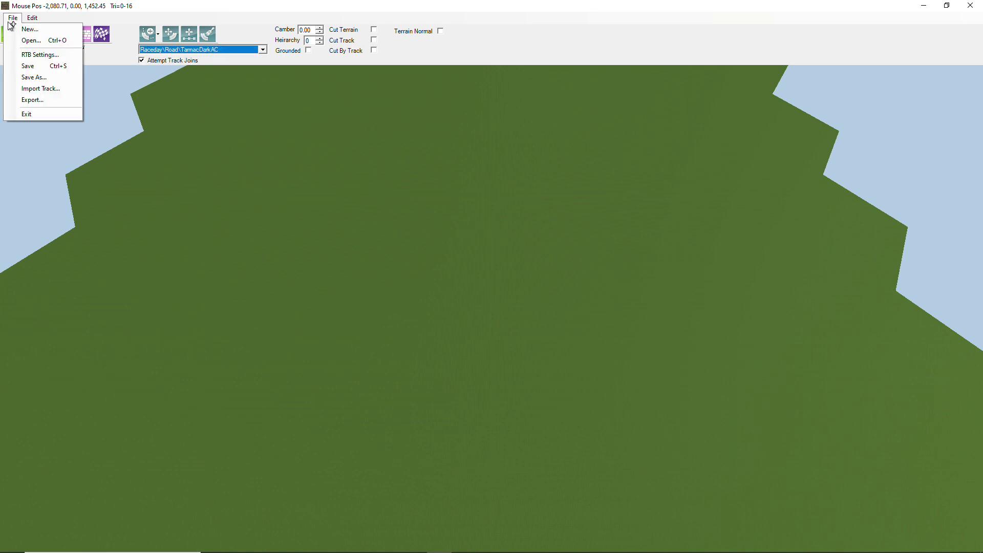
left_click(41, 90)
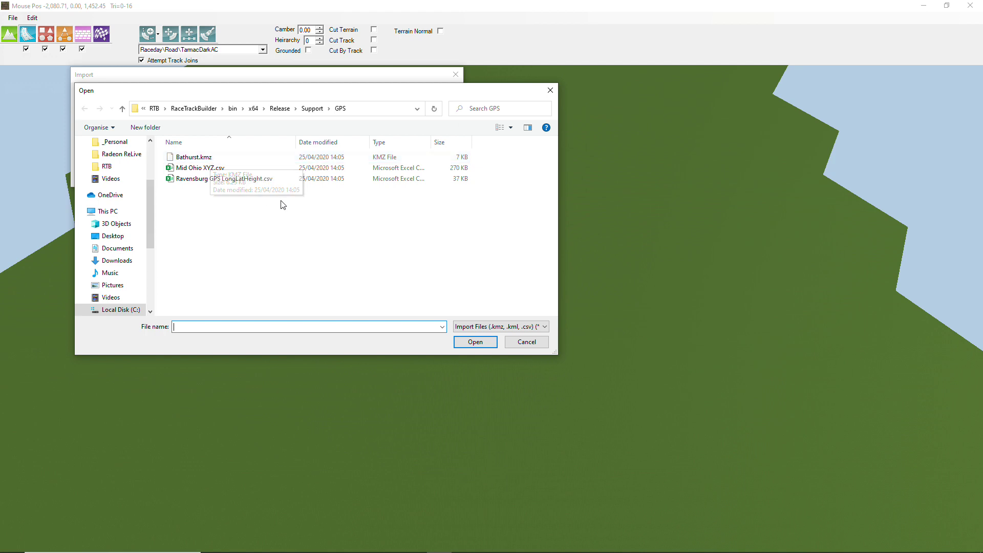
left_click(195, 179)
left_click(469, 340)
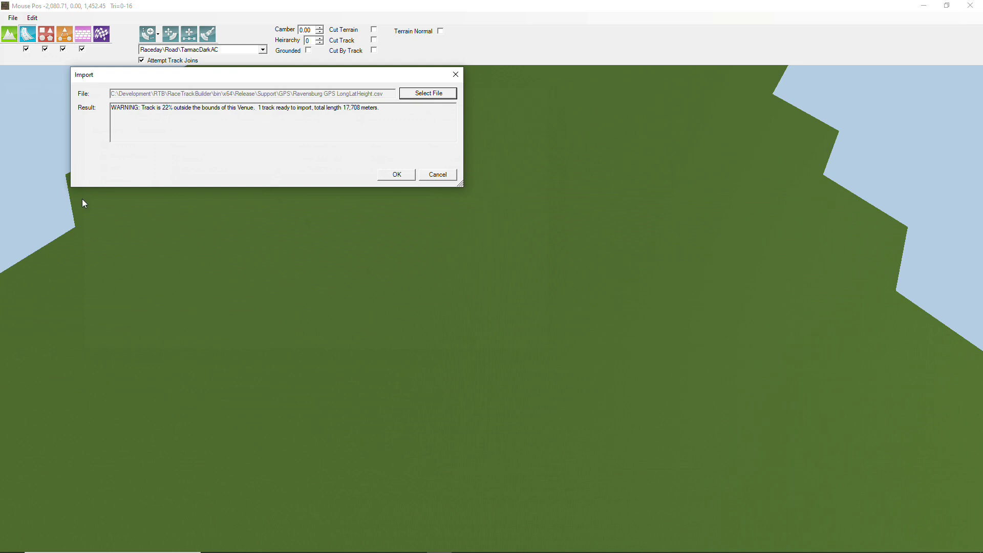
left_click(396, 173)
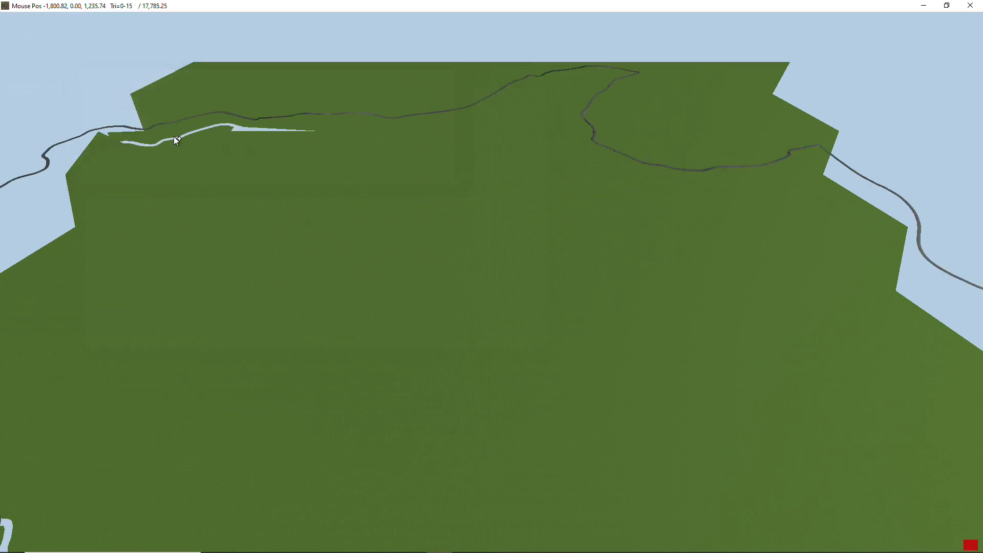
- Shrink the terrain brush and work it over the terrain along the track's curved section to close the gaps beside it
mouse_move(272, 154)
middle_mouse_down()
mouse_move(399, 168)
mouse_move(307, 247)
mouse_move(209, 204)
mouse_move(230, 149)
mouse_move(269, 149)
middle_mouse_up()
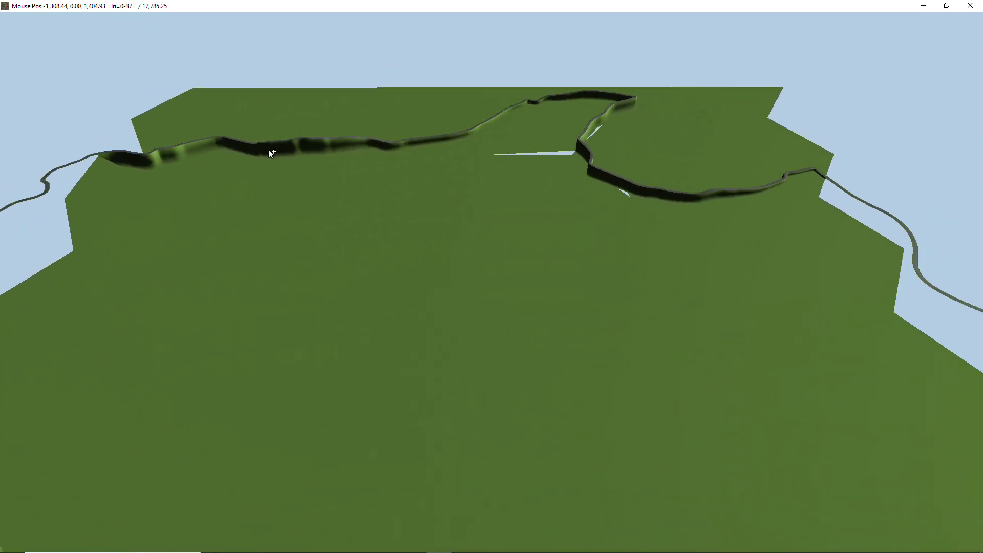
mouse_move(64, 55)
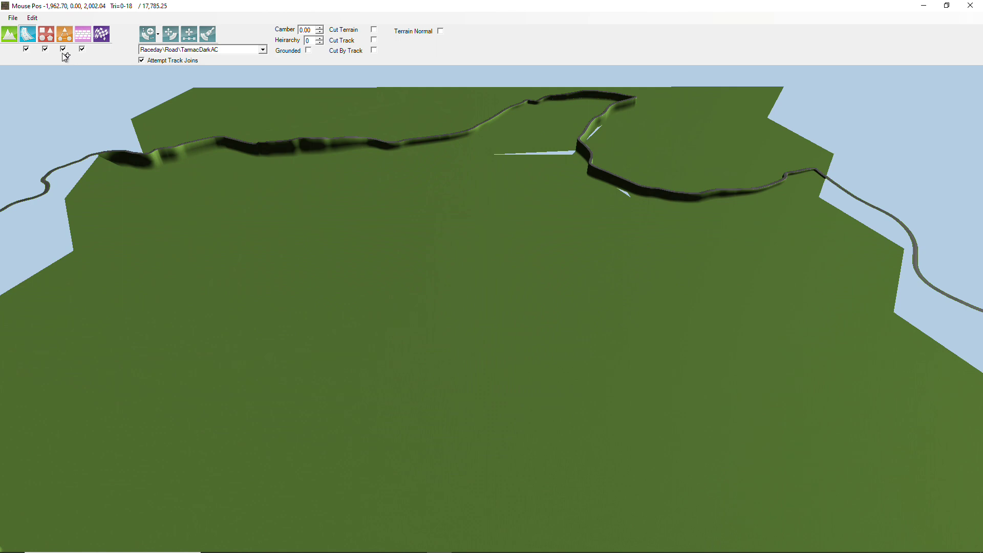
left_click(16, 38)
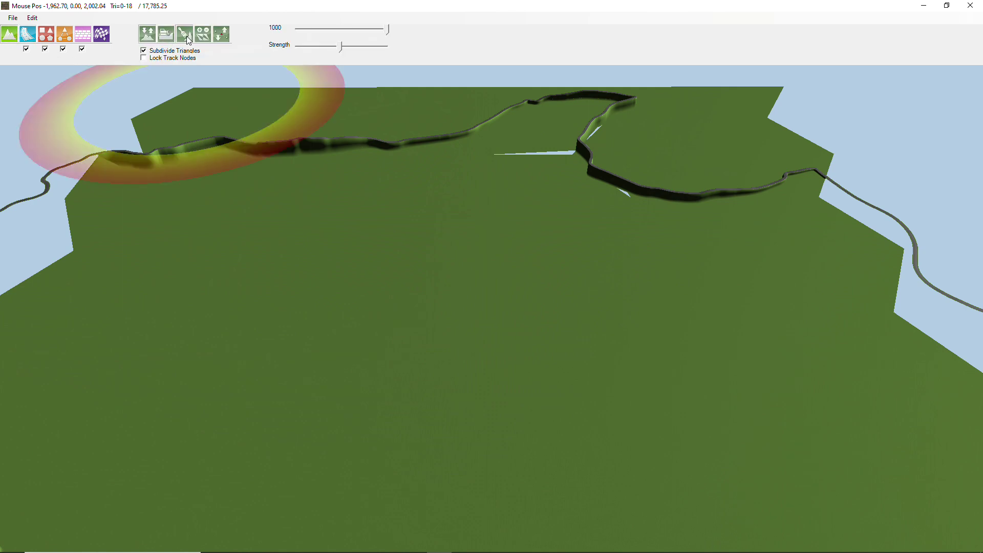
left_click(187, 36)
scroll(538, 169, "down", 6)
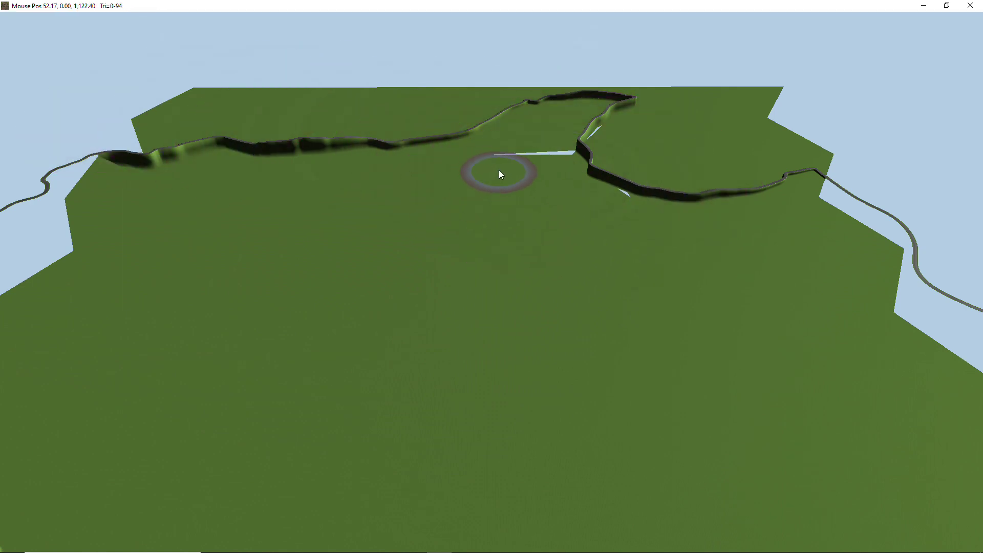
mouse_move(590, 162)
middle_mouse_down()
mouse_move(572, 253)
mouse_move(555, 275)
middle_mouse_up()
left_click(571, 253)
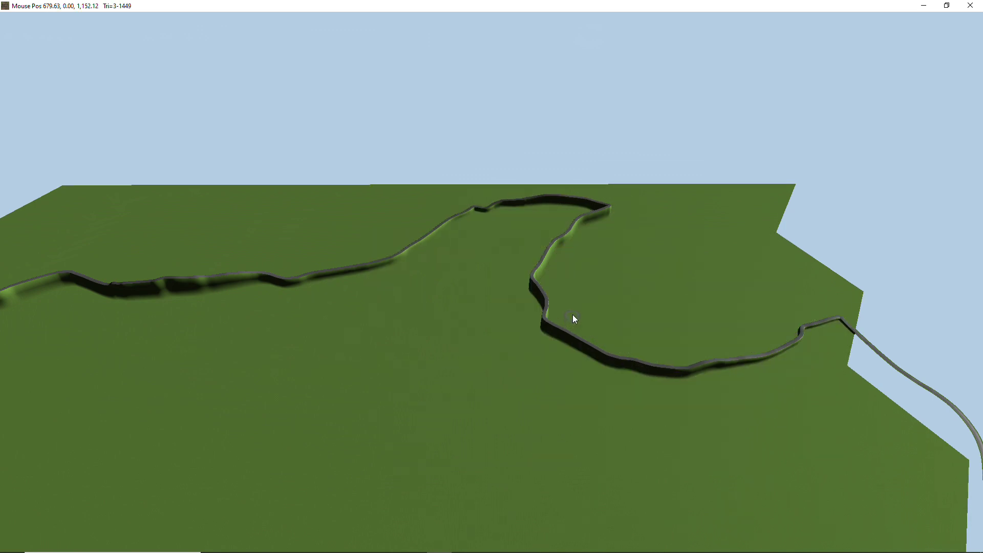
middle_click_drag(572, 314, 588, 331)
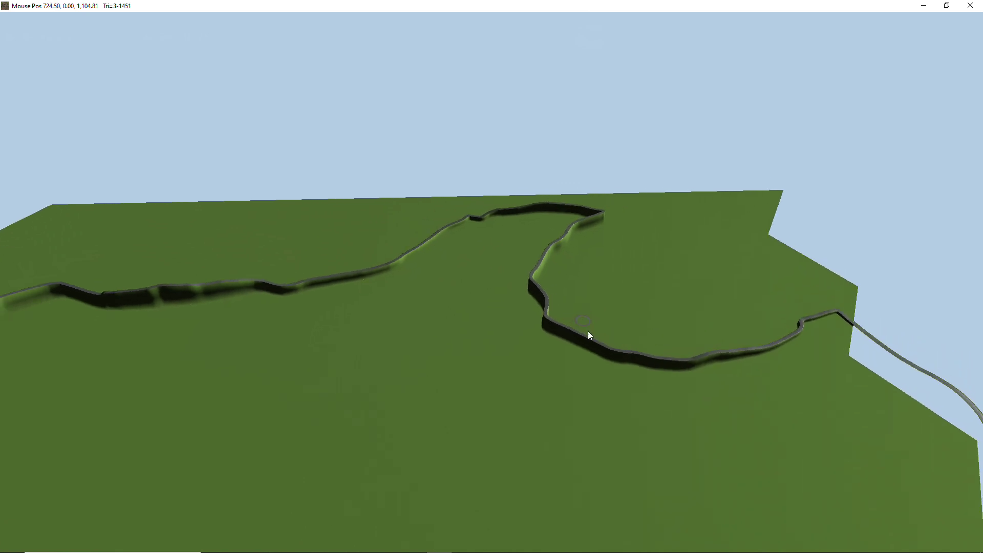
left_click(631, 373)
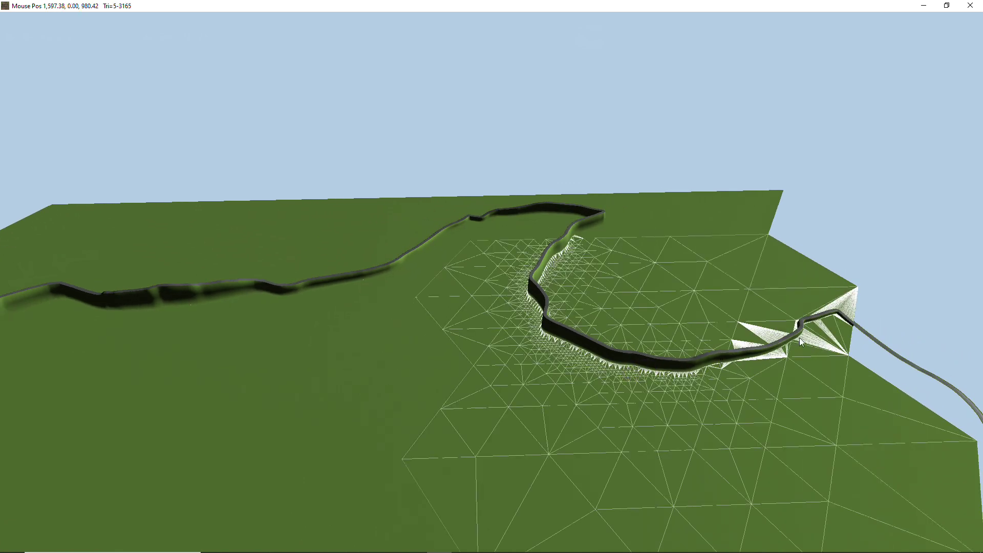
left_click_drag(857, 326, 726, 356)
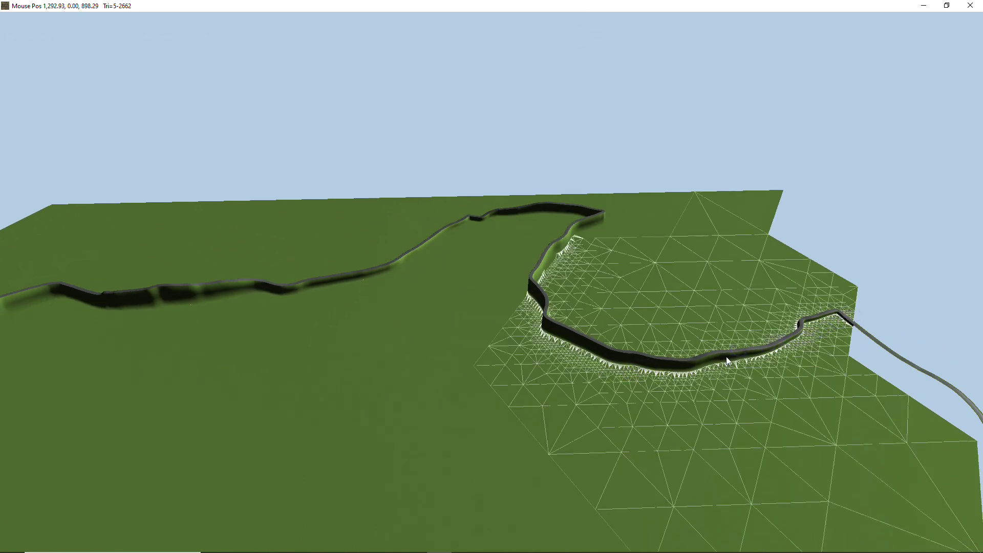
- Step through the imported track's consecutive sections and examine their nodes and lengths around the circuit
mouse_move(726, 356)
middle_mouse_down()
mouse_move(758, 284)
mouse_move(772, 288)
middle_mouse_up()
middle_click_drag(712, 290, 713, 234)
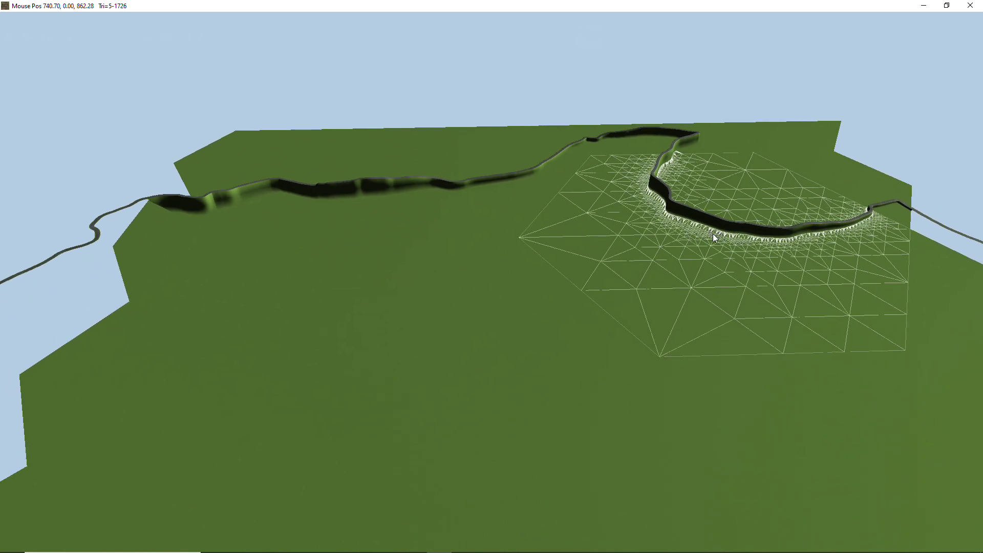
right_click_drag(686, 256, 612, 348)
middle_click_drag(611, 349, 532, 287)
left_click(28, 34)
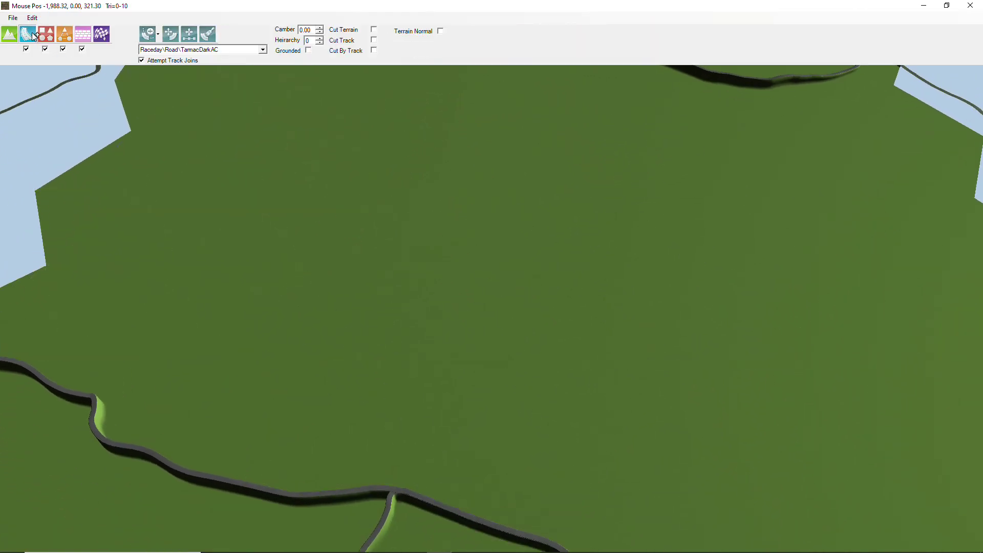
middle_click_drag(376, 297, 404, 294)
key("Tab")
key("Tab")
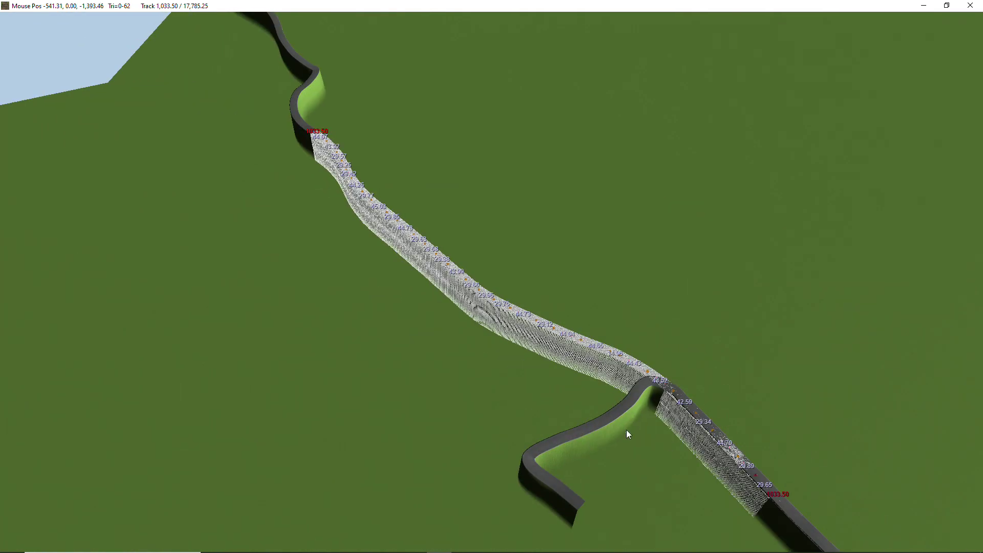
key("Tab")
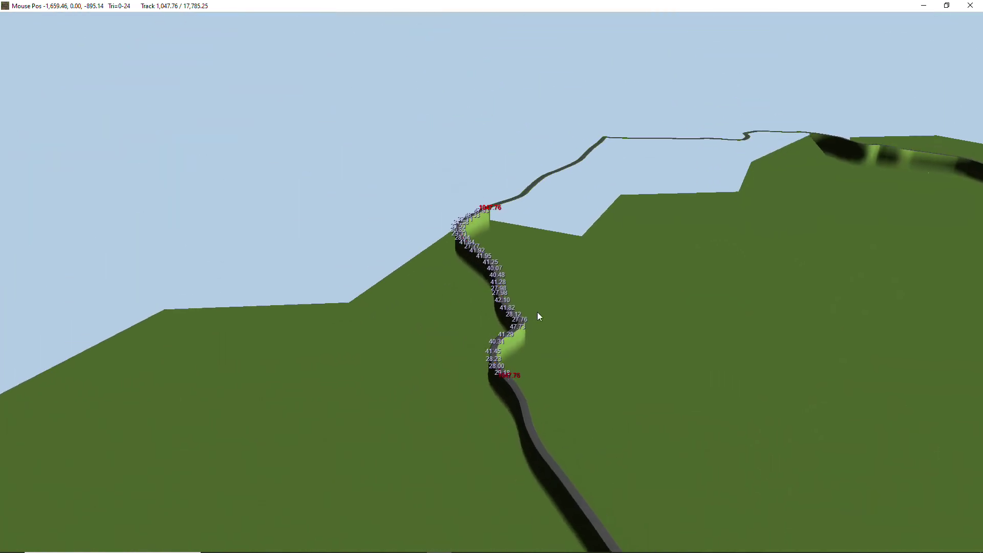
middle_click_drag(585, 289, 425, 302)
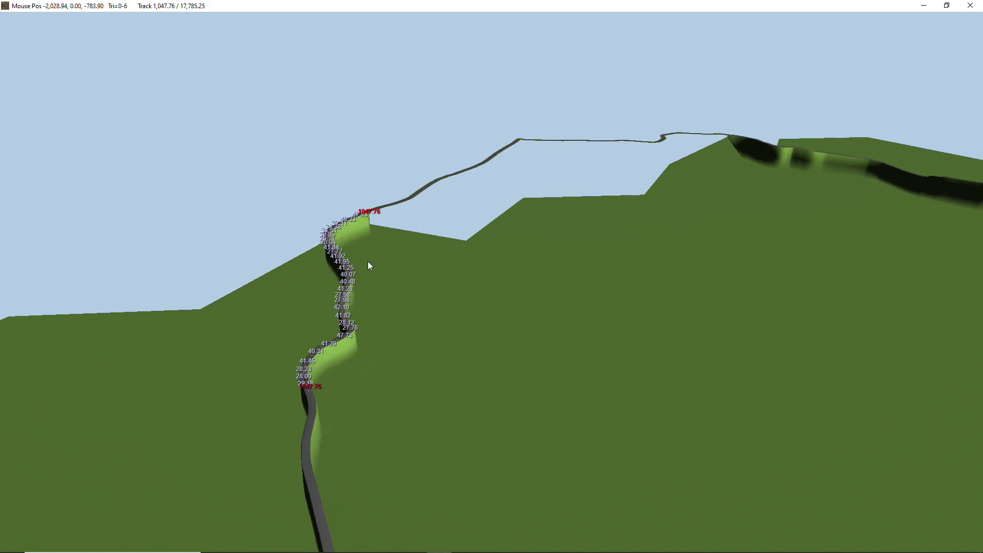
key("Tab")
key("Tab")
key("Tab")
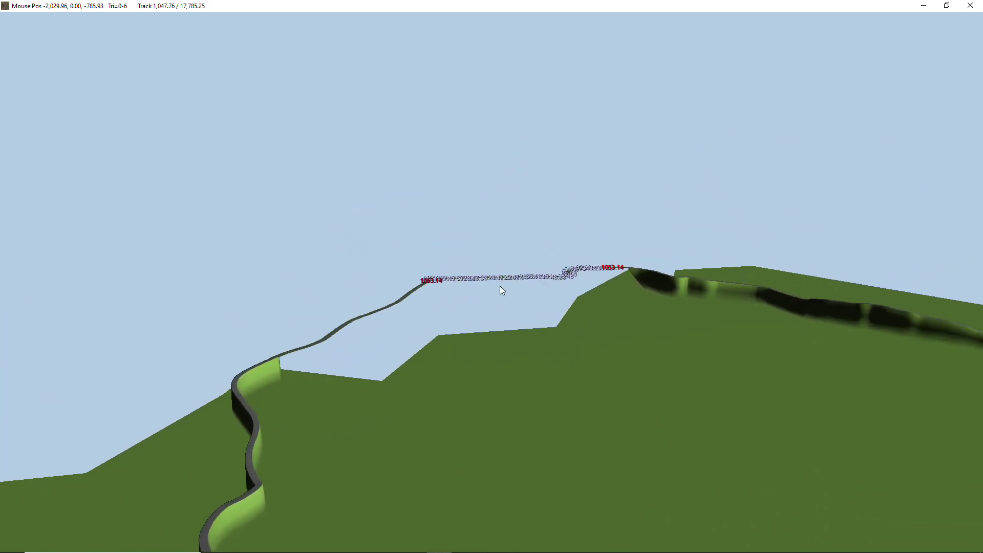
middle_click_drag(589, 324, 581, 320)
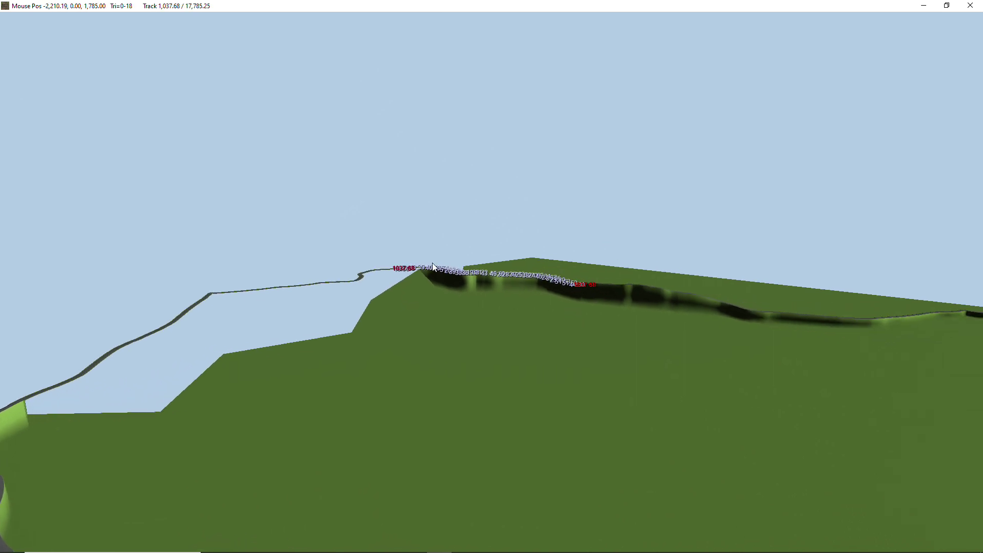
middle_click_drag(601, 308, 423, 284)
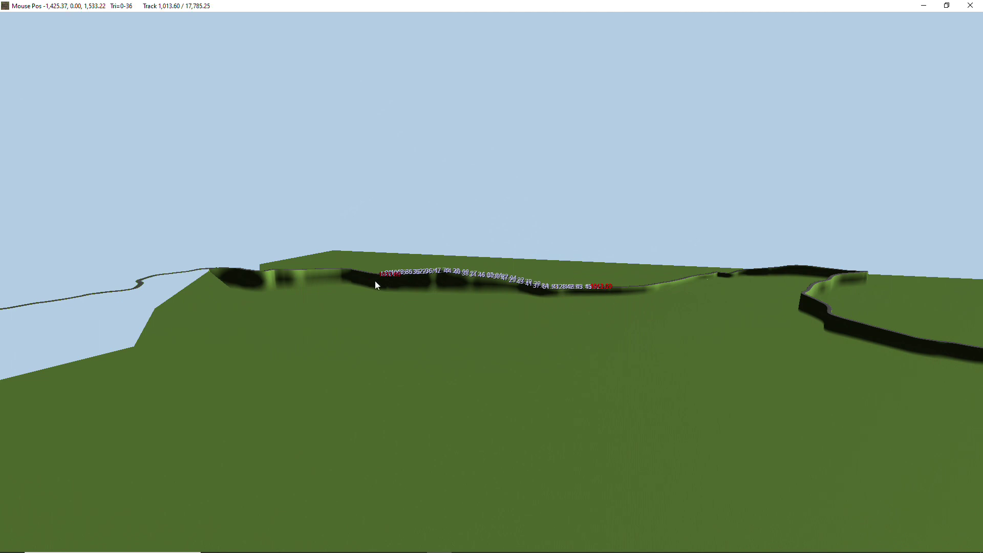
- Check the track Warning Length in the RTB settings, leaving the settings without changes
left_click(13, 18)
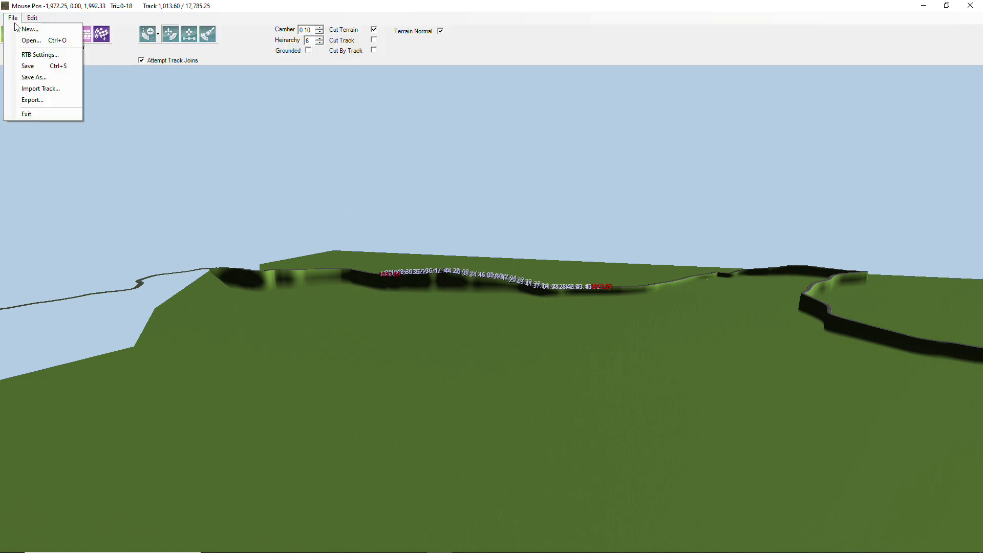
left_click(31, 56)
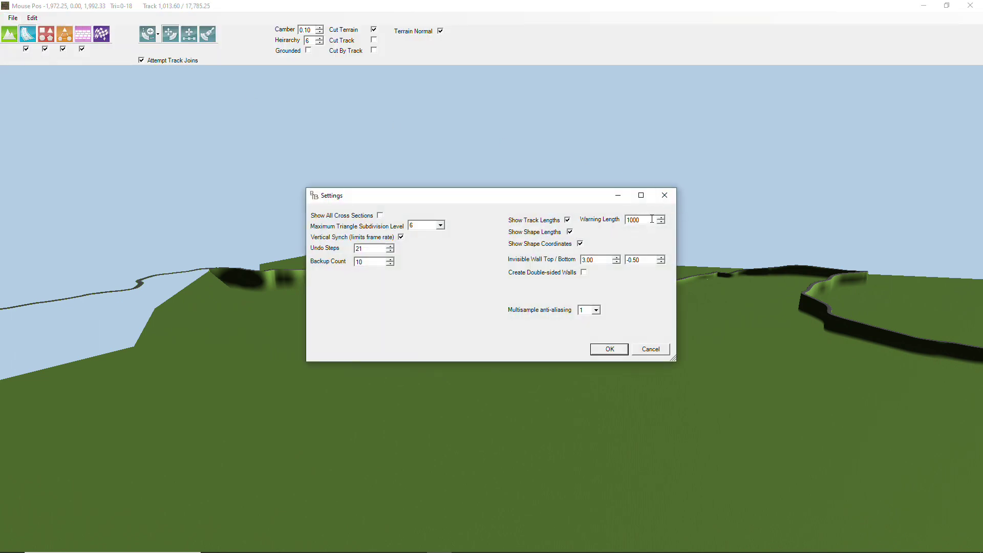
left_click(660, 350)
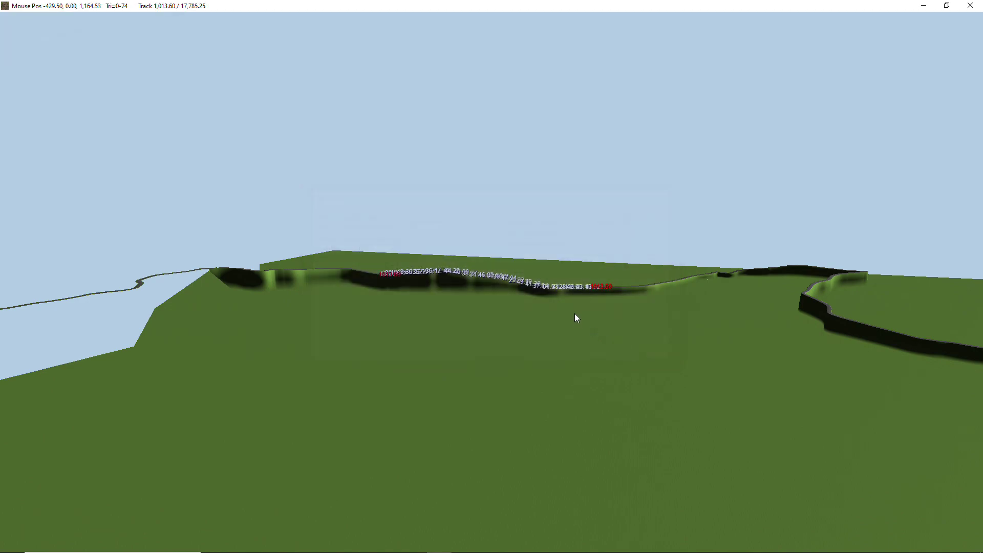
- Select a group of neighbouring nodes in the middle of the current track section and move them together slightly
middle_click_drag(512, 340, 509, 413)
scroll(508, 414, "up", 3)
right_click_drag(509, 413, 560, 444)
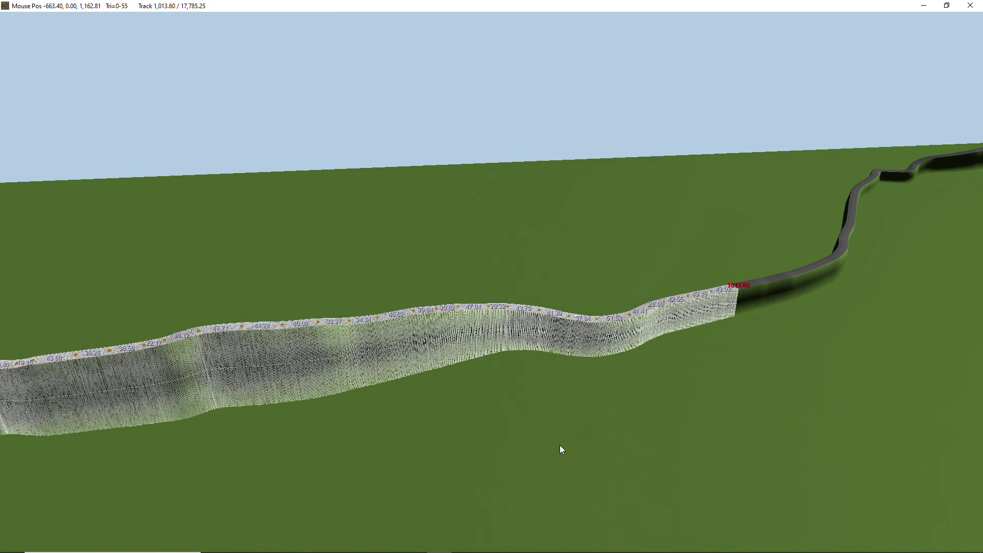
middle_click_drag(561, 449, 481, 397)
middle_click_drag(408, 365, 220, 347)
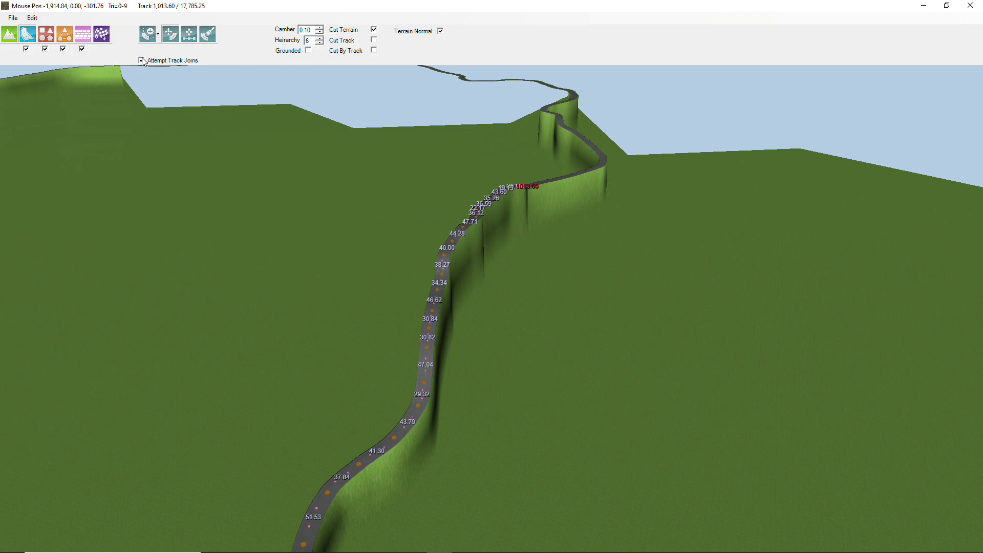
left_click_drag(398, 291, 487, 412)
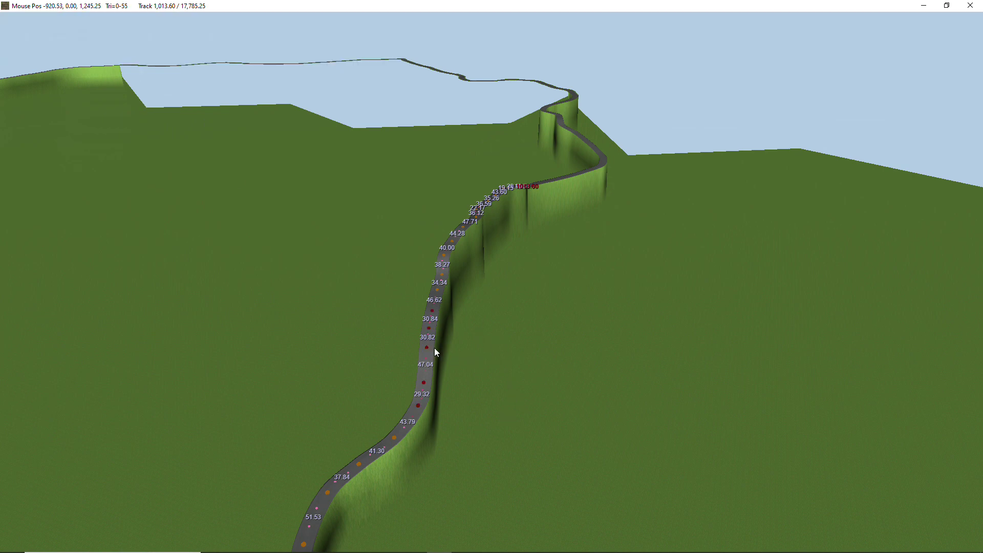
scroll(428, 349, "up", 3)
mouse_move(427, 349)
left_mouse_down()
mouse_move(468, 350)
mouse_move(312, 338)
mouse_move(432, 356)
left_mouse_up()
scroll(545, 354, "down", 2)
right_click_drag(549, 354, 485, 309)
middle_click_drag(486, 314, 437, 350)
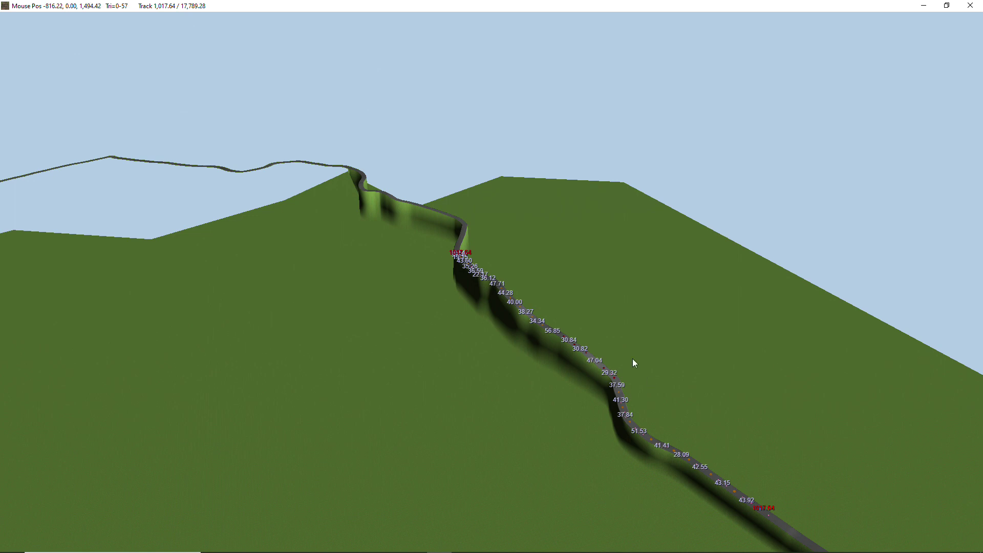
middle_click_drag(475, 331, 375, 378)
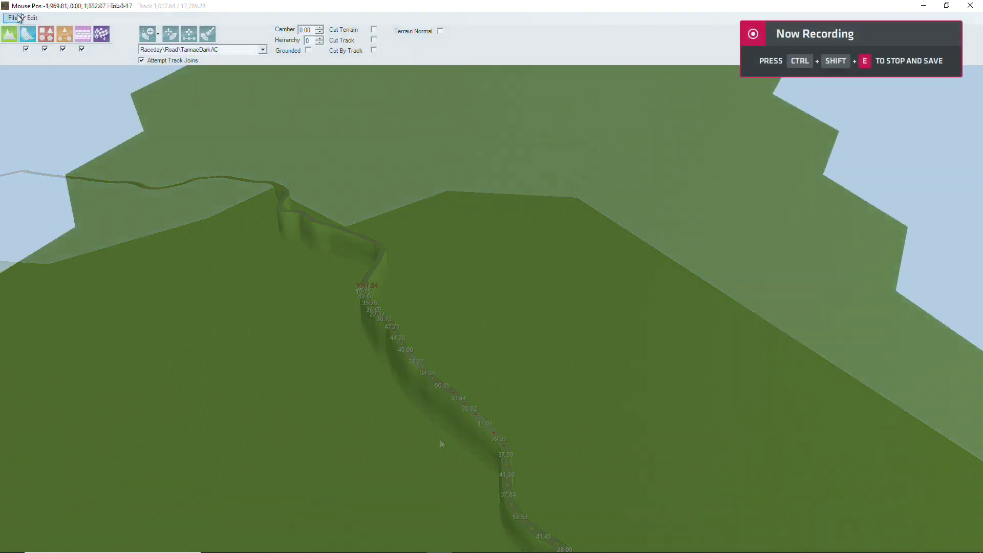
- Import the track file Mid Ohio XYZ.csv into the venue
left_click(13, 17)
left_click(44, 89)
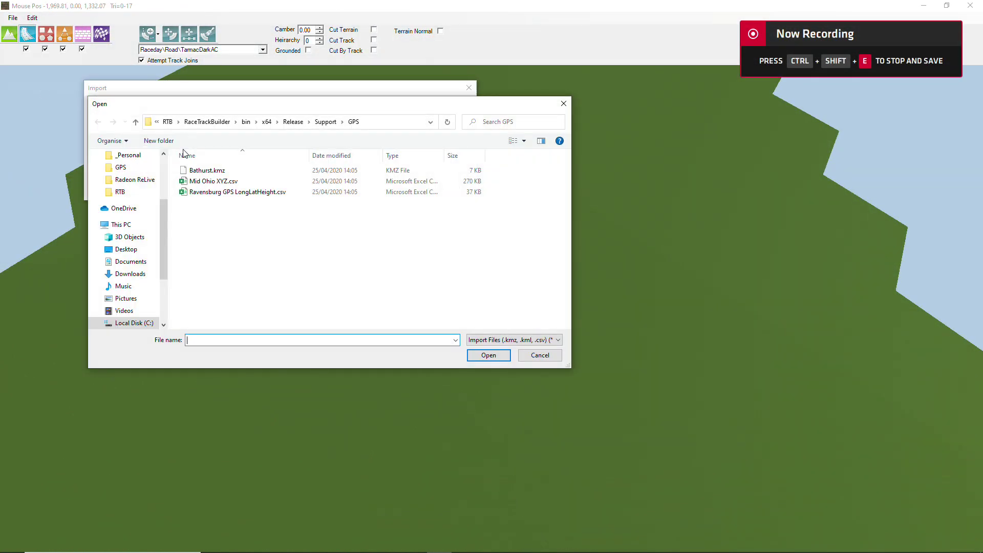
left_click(215, 183)
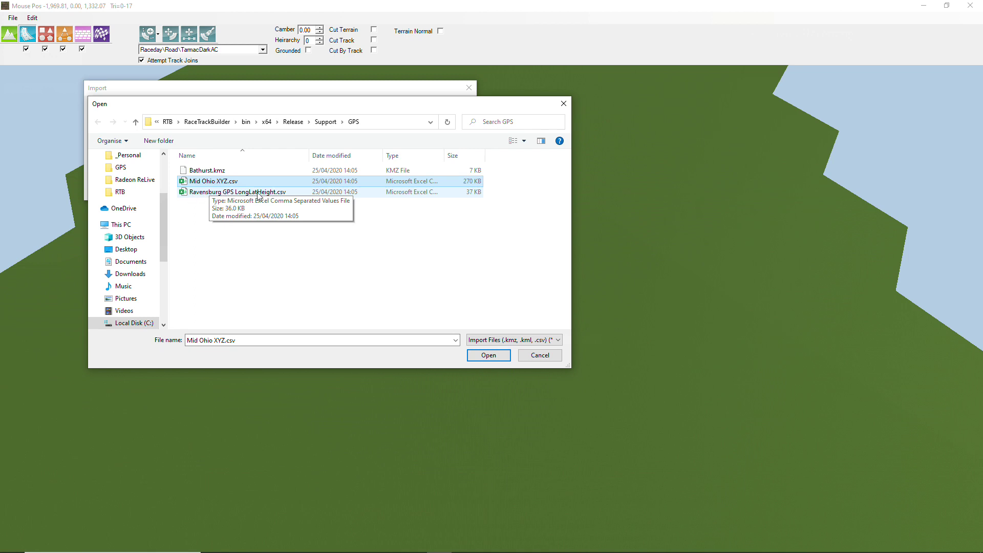
left_click(499, 359)
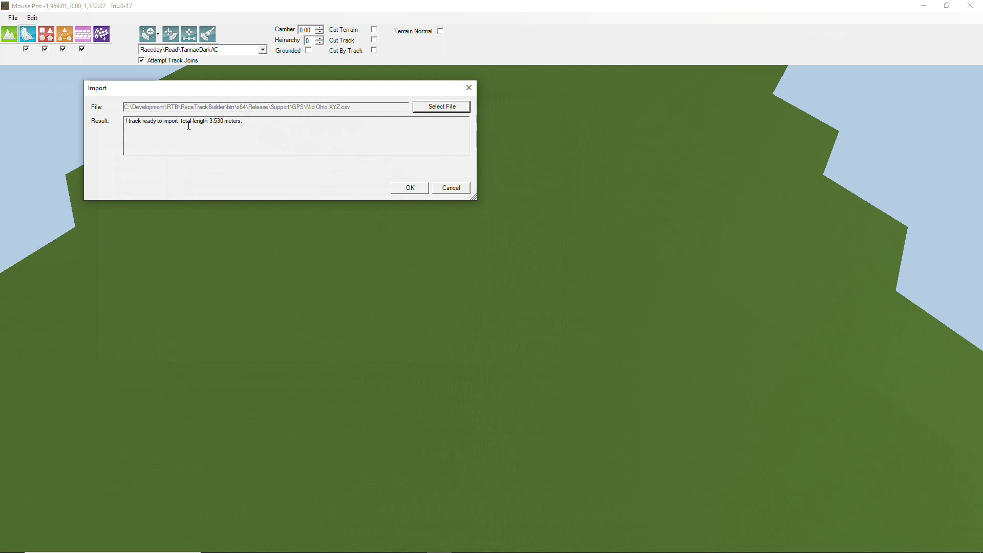
left_click(410, 188)
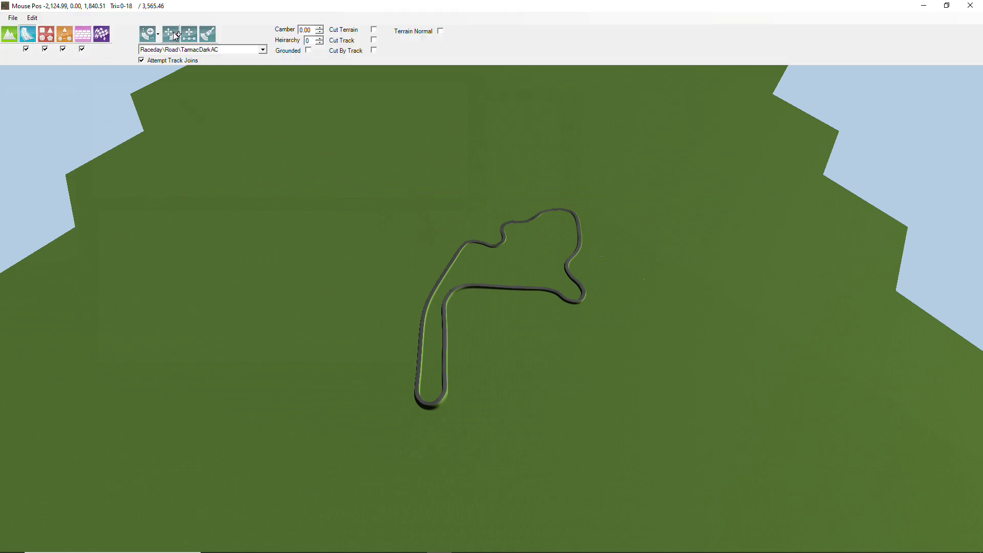
- Examine the imported Mid Ohio circuit, its first section's nodes and lengths, and the terrain along it from several angles
scroll(456, 334, "up", 5)
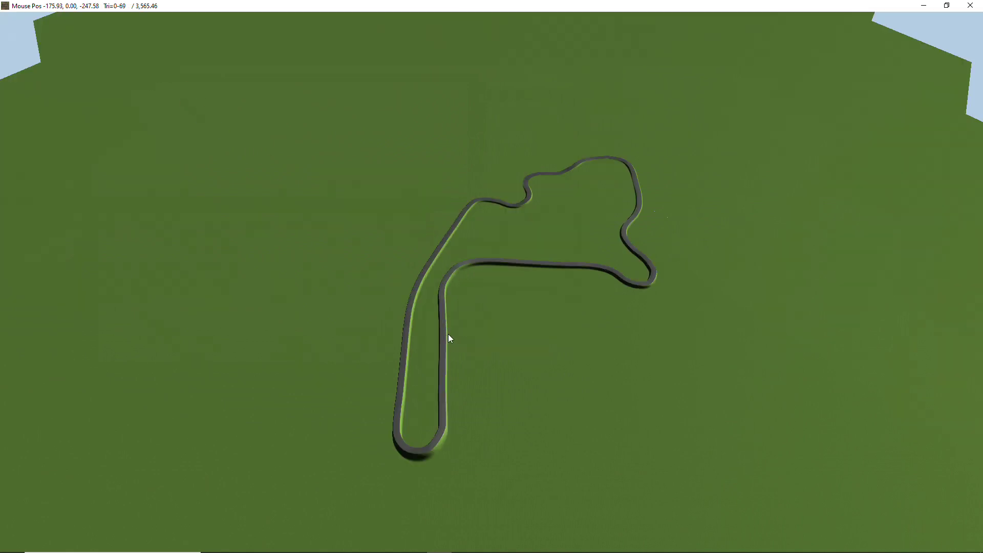
right_click_drag(448, 334, 462, 286)
mouse_move(447, 308)
scroll(535, 288, "down", 4)
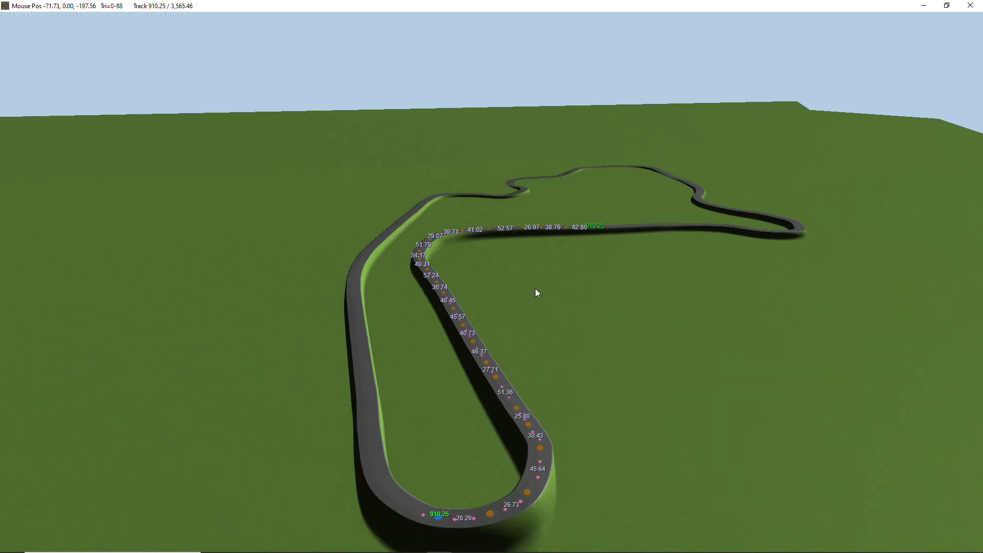
scroll(523, 301, "up", 6)
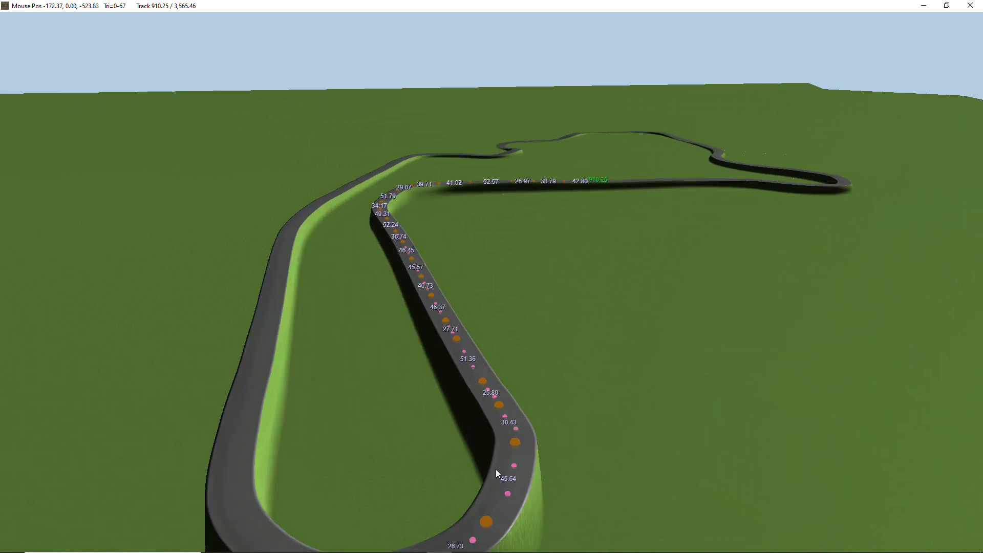
scroll(426, 410, "down", 4)
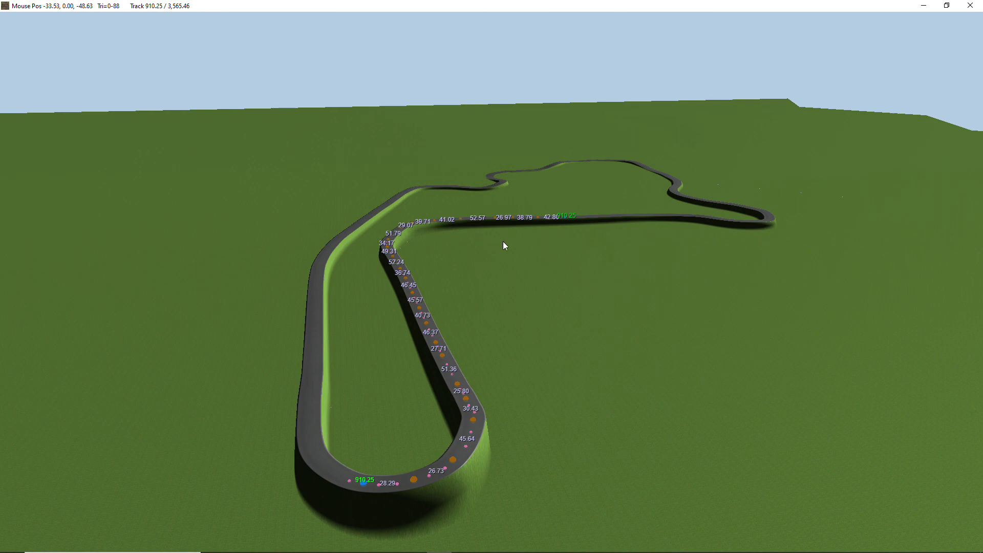
middle_click_drag(498, 262, 625, 313)
scroll(566, 310, "up", 4)
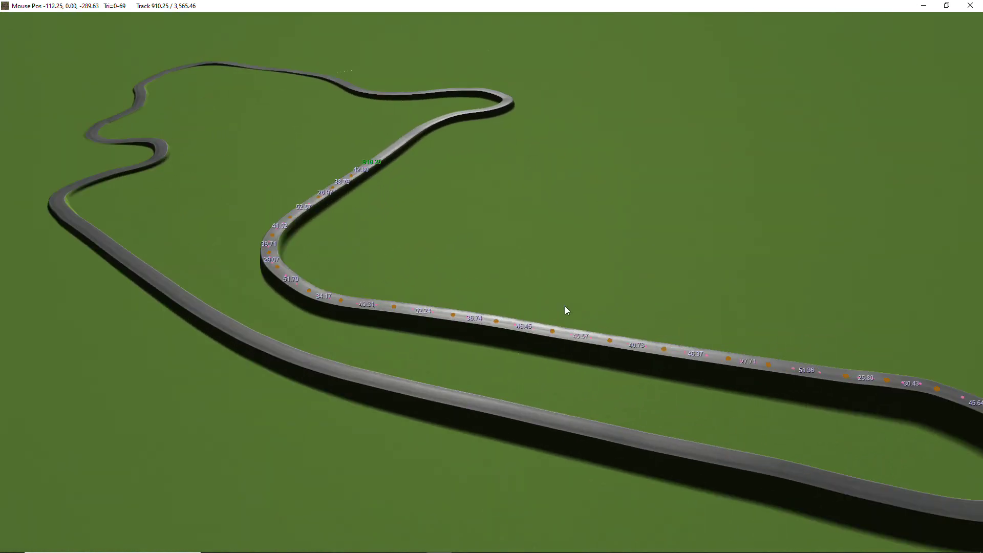
middle_click_drag(565, 306, 344, 256)
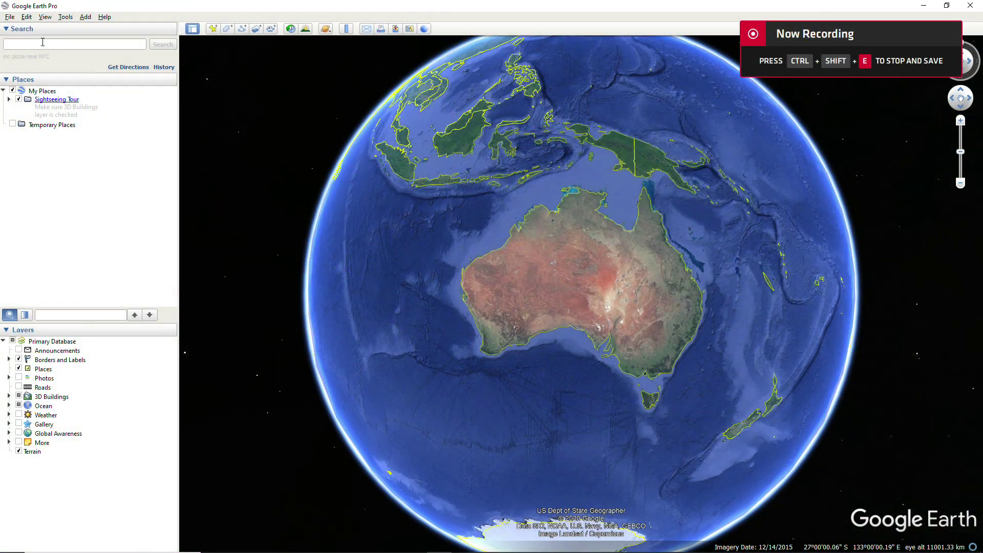
- In Google Earth Pro, search for Bathurst NSW and locate the Mount Panorama circuit's pit straight
left_click(42, 42)
type("bathurst")
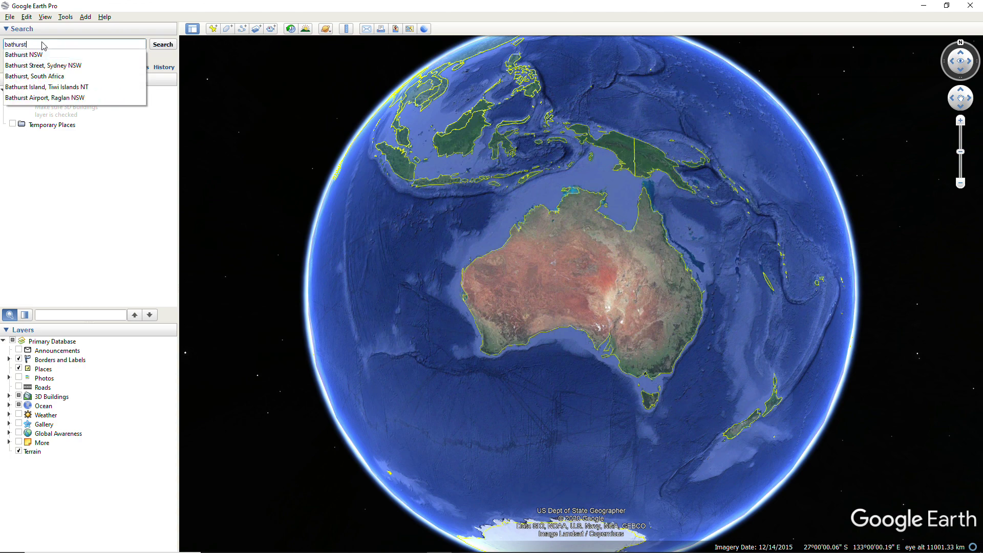
key("Down")
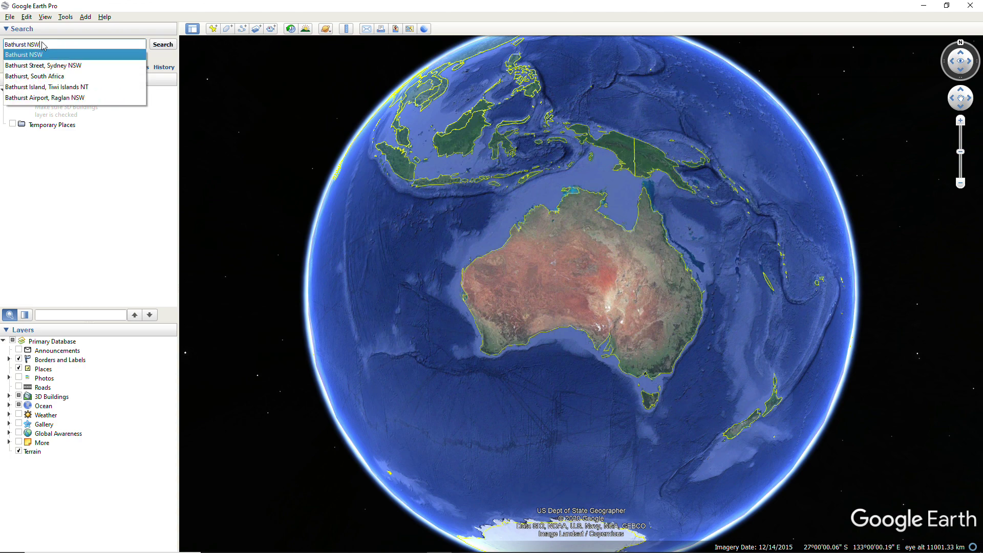
key("Return")
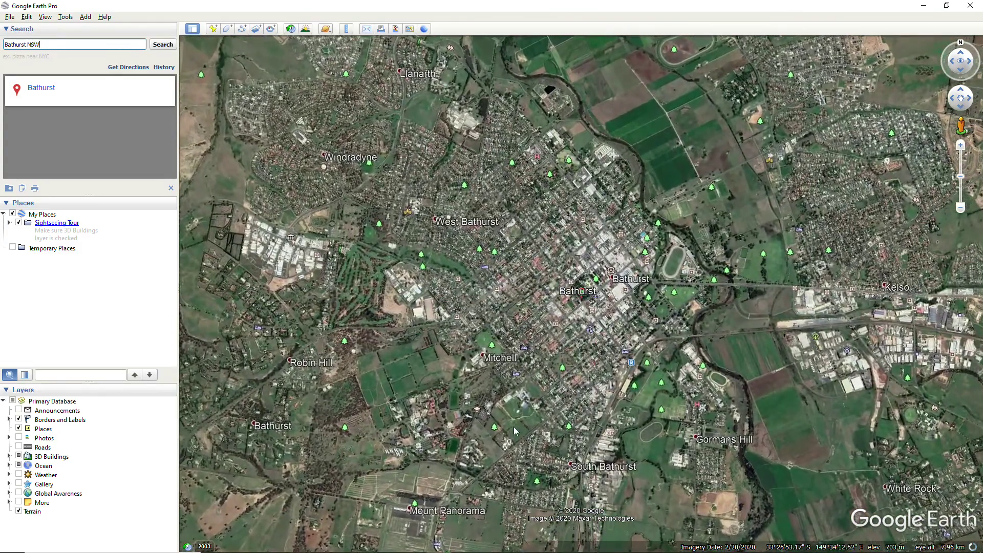
scroll(440, 450, "up", 5)
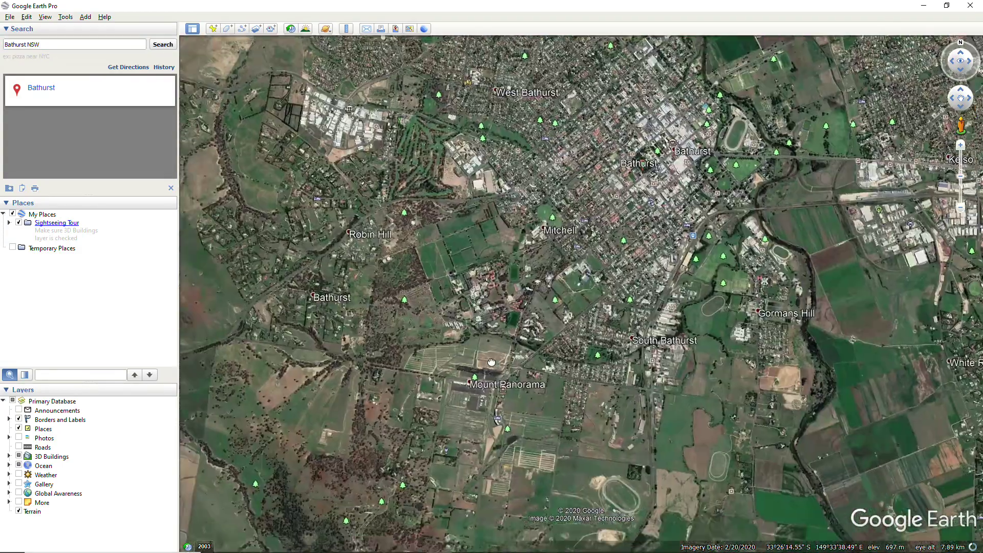
scroll(467, 395, "up", 5)
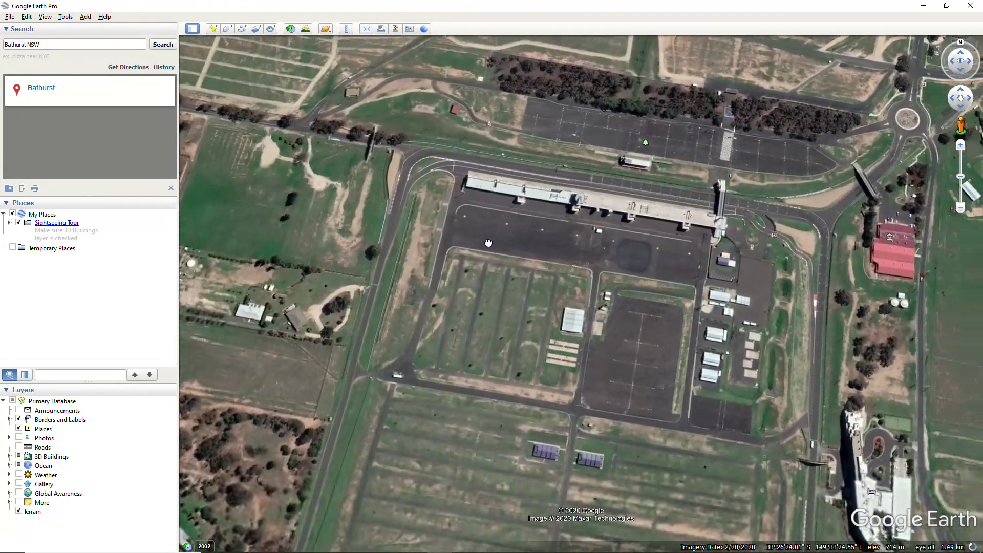
left_click_drag(488, 243, 482, 272)
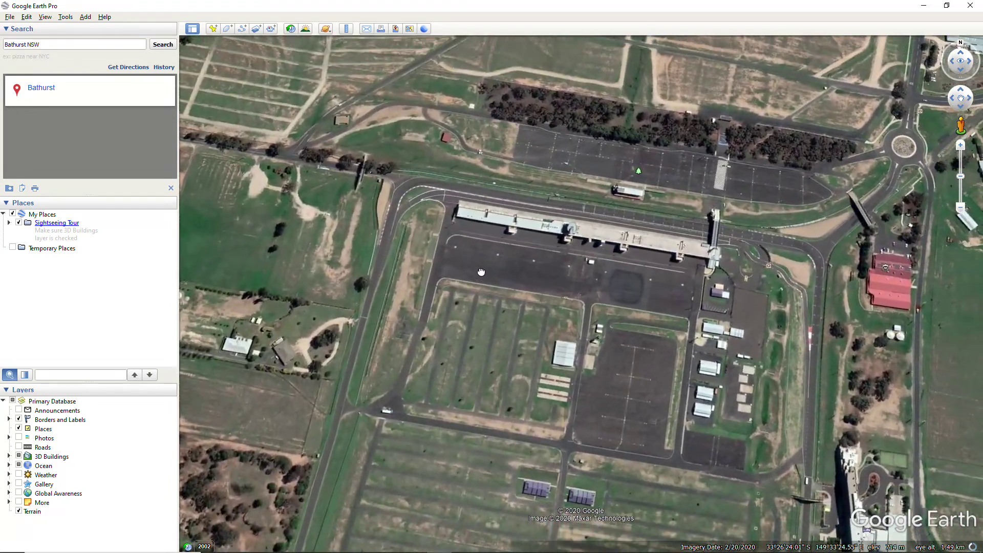
- Start a new path and set its length measurement unit to Meters
left_click(243, 29)
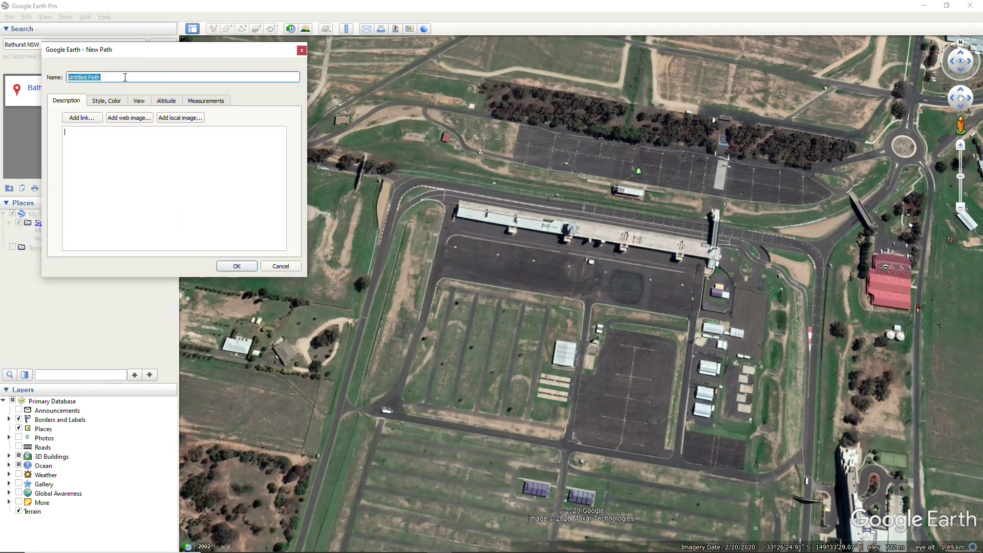
left_click(217, 107)
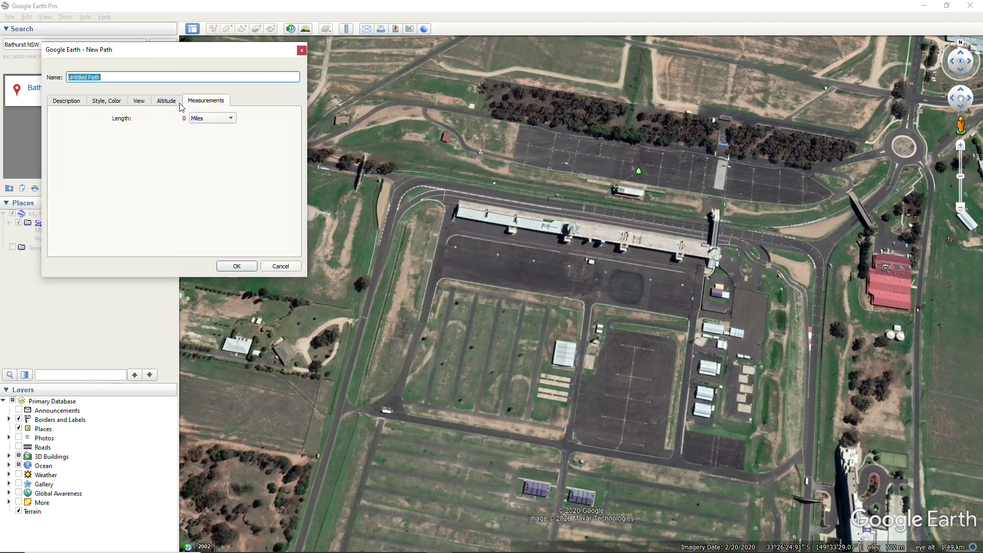
left_click(216, 122)
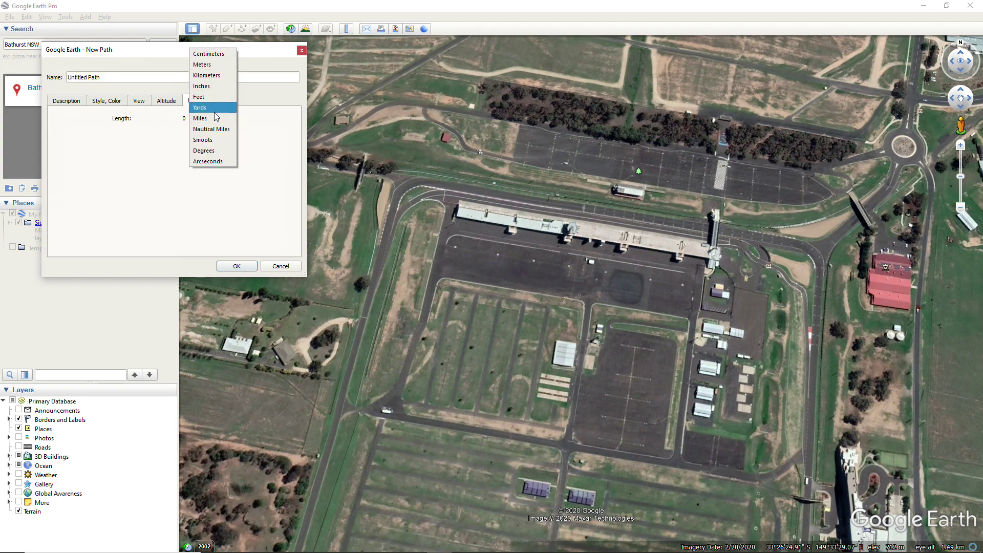
left_click(216, 65)
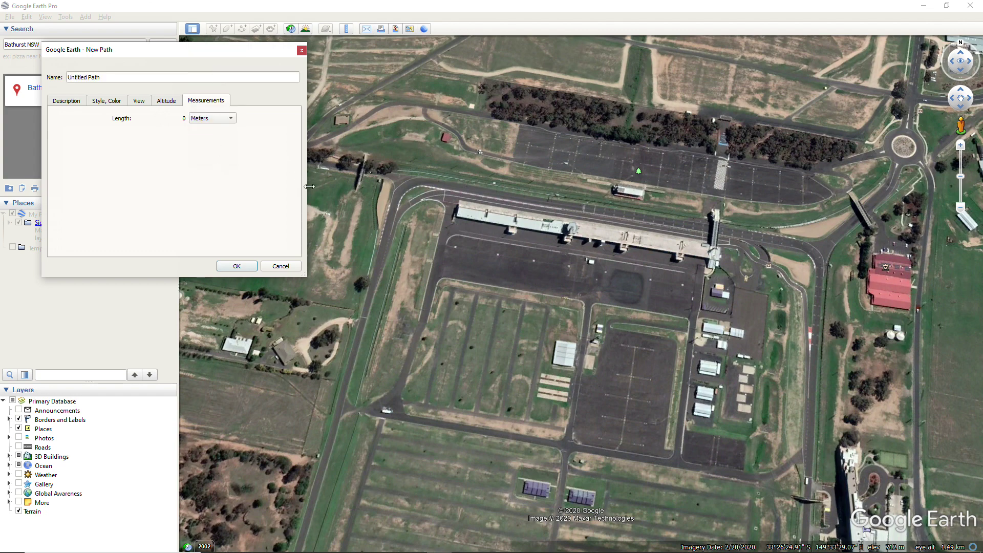
- Place the first path points along the track centre from the pit straight beside the pit building into the corner
scroll(469, 189, "up", 3)
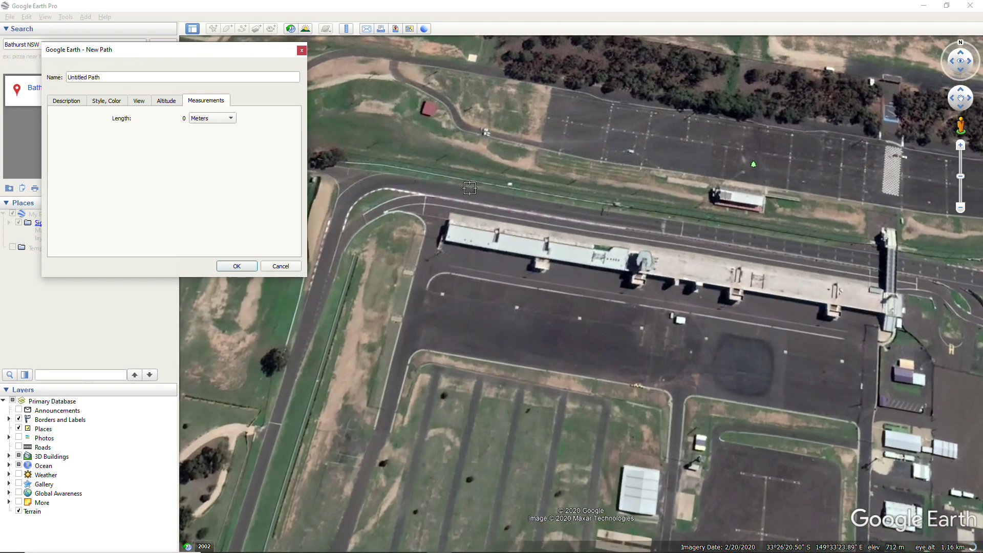
scroll(470, 188, "up", 2)
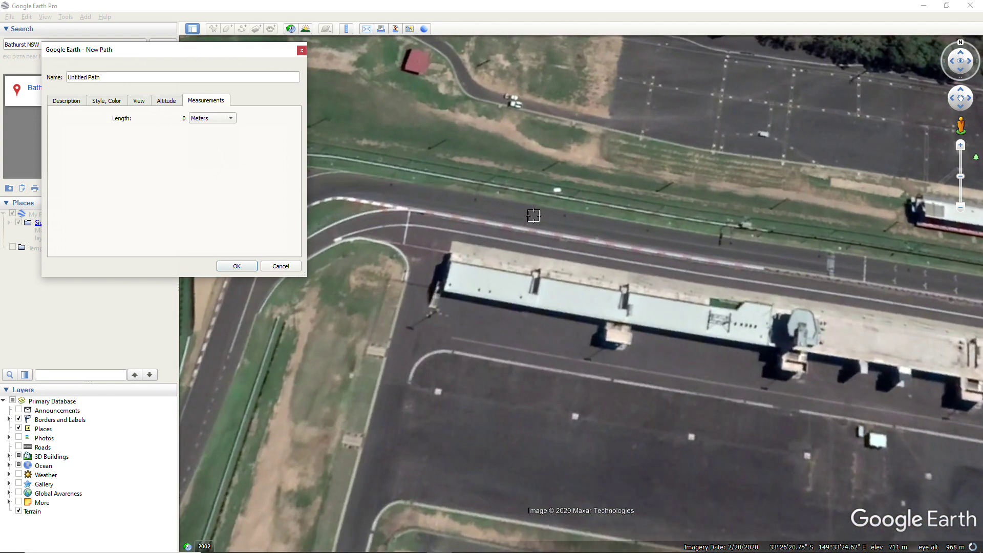
left_click(534, 216)
left_click(488, 209)
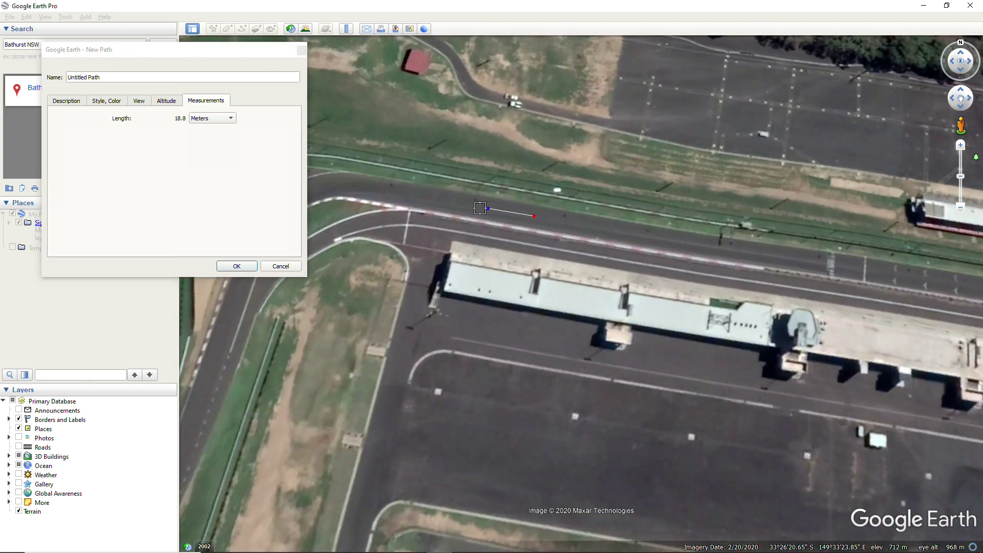
left_click(448, 202)
left_click(395, 193)
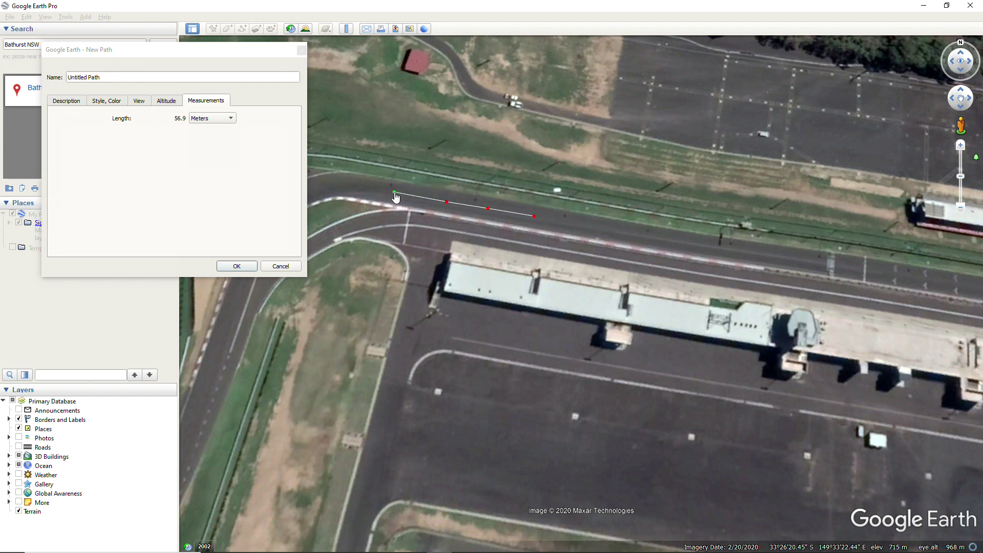
left_click(347, 183)
left_click(322, 186)
key("Left")
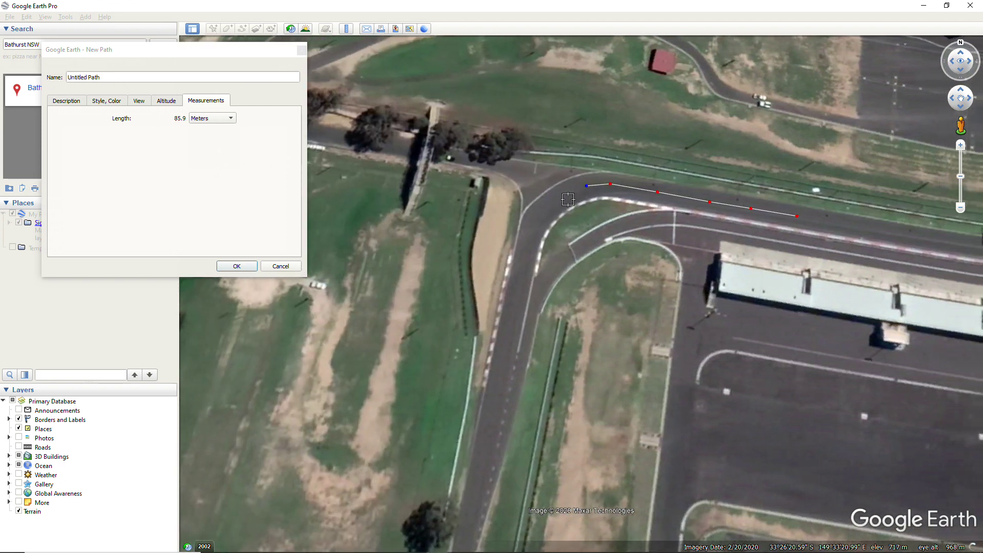
key("Right")
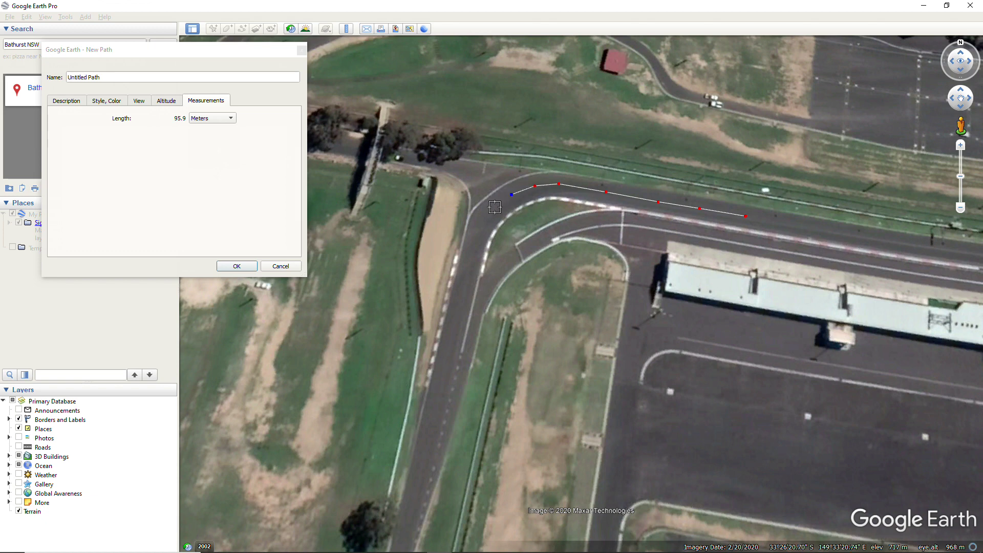
- Continue the path with closely spaced points around the corner and onto the road beyond it
left_click(495, 207)
left_click(482, 224)
left_click(474, 247)
left_click(467, 276)
left_click(460, 303)
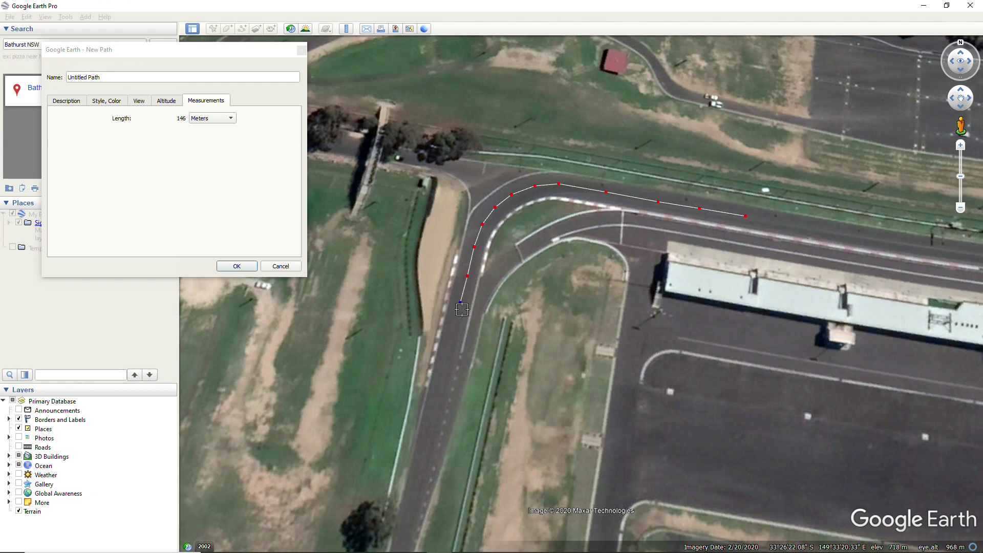
left_click(452, 342)
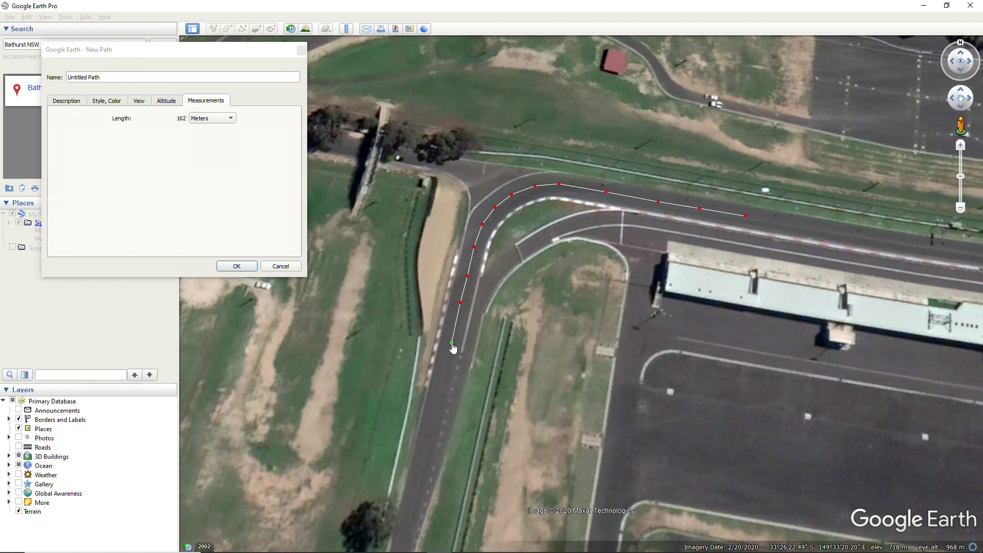
- Add path points farther along the road after the corner and delete the misplaced points beside the track
left_click(444, 380)
right_click(456, 410)
key("Delete")
key("Delete")
left_click(433, 422)
left_click_drag(451, 344, 459, 435)
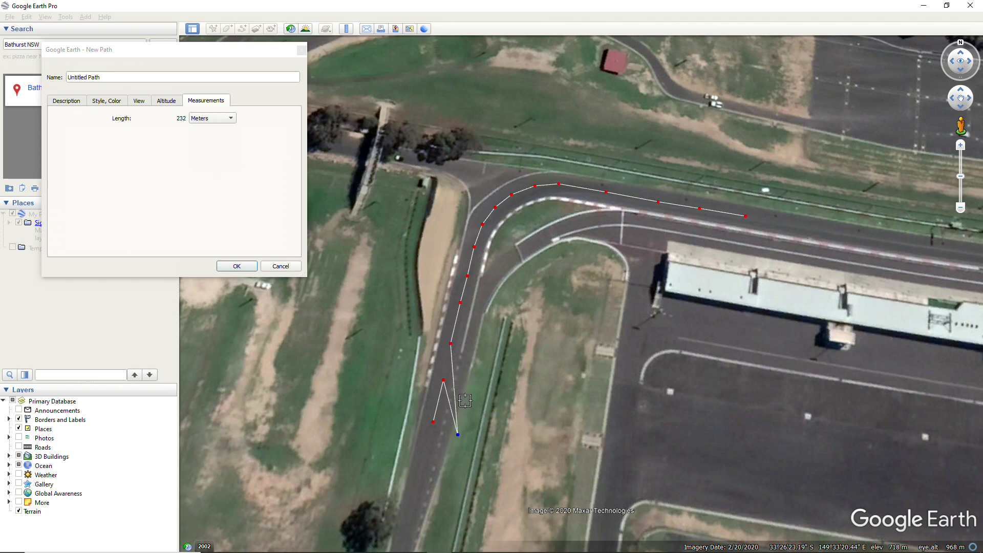
key("Delete")
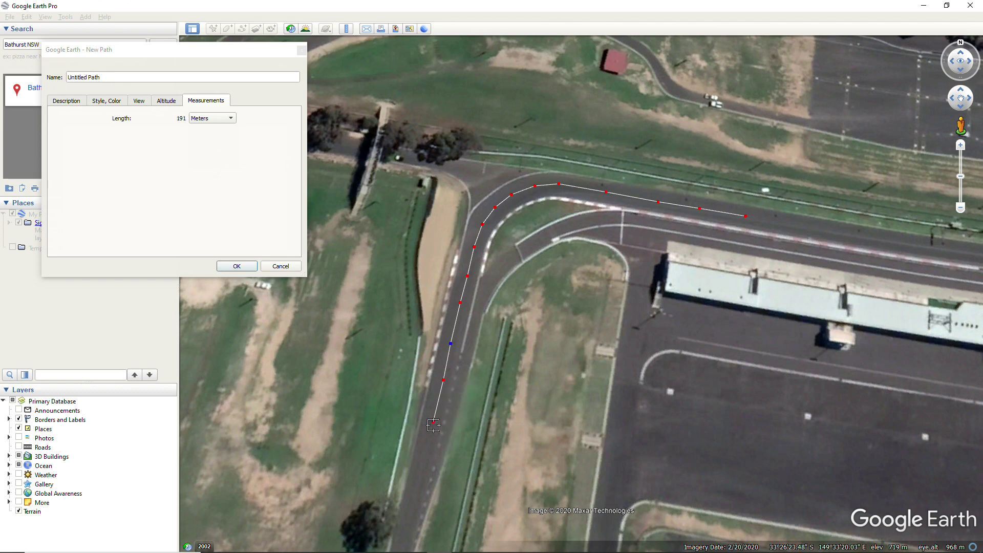
- Extend the path from its last point along the road to just beside the tree
left_click(434, 423)
left_click(420, 477)
left_click(412, 511)
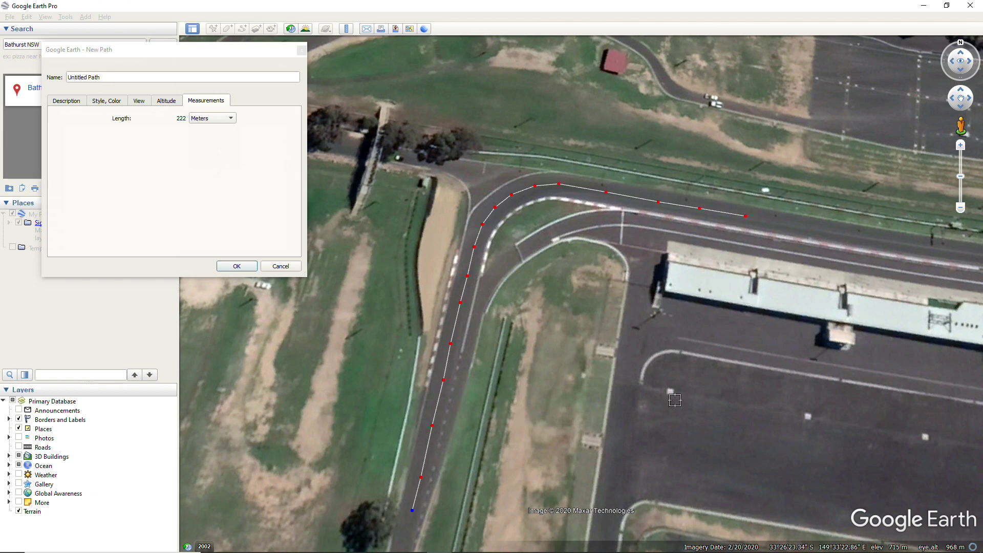
- Loop the path back across the pit building and along the pit straight to its starting point, then save it
left_click(840, 333)
left_click(911, 273)
left_click(912, 248)
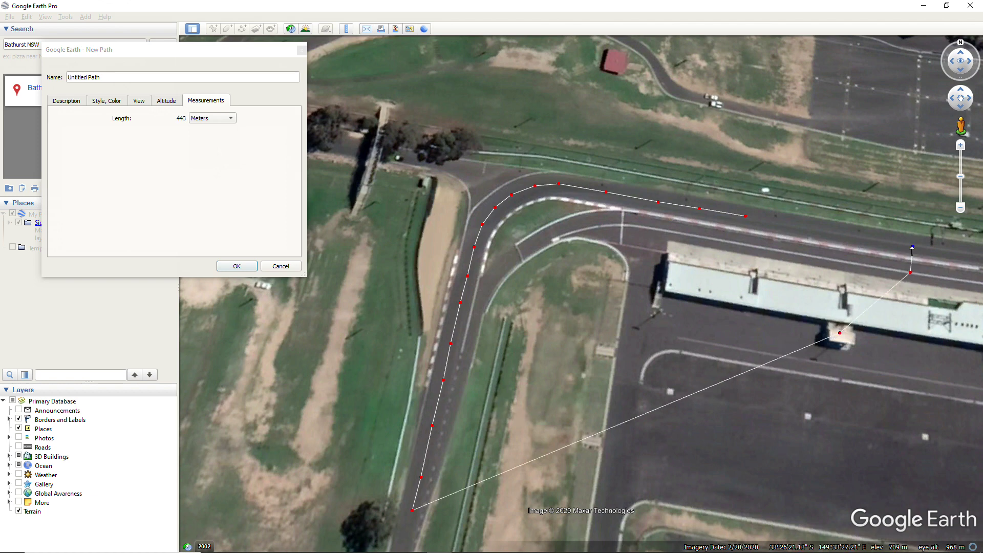
left_click(866, 239)
left_click(829, 233)
left_click(787, 226)
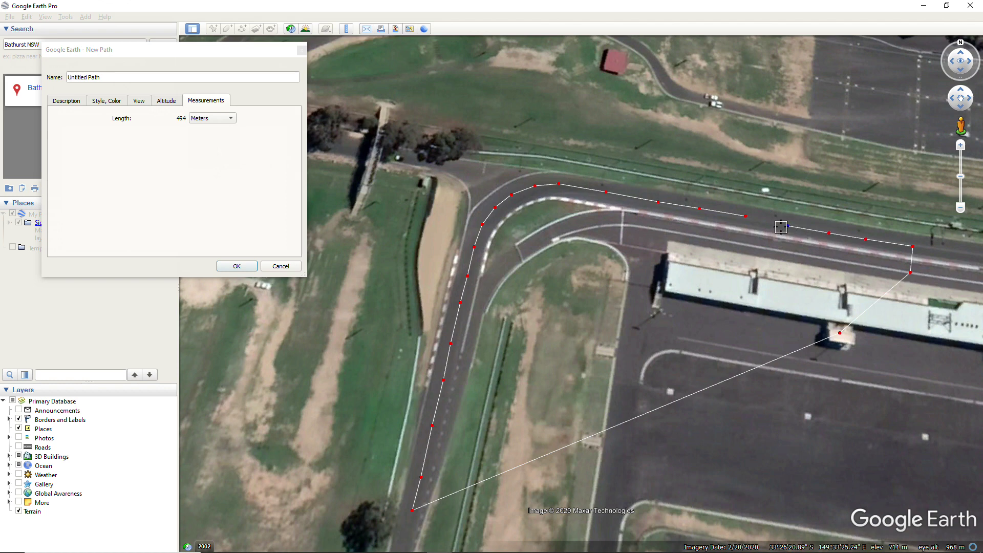
left_click(749, 217)
left_click(237, 267)
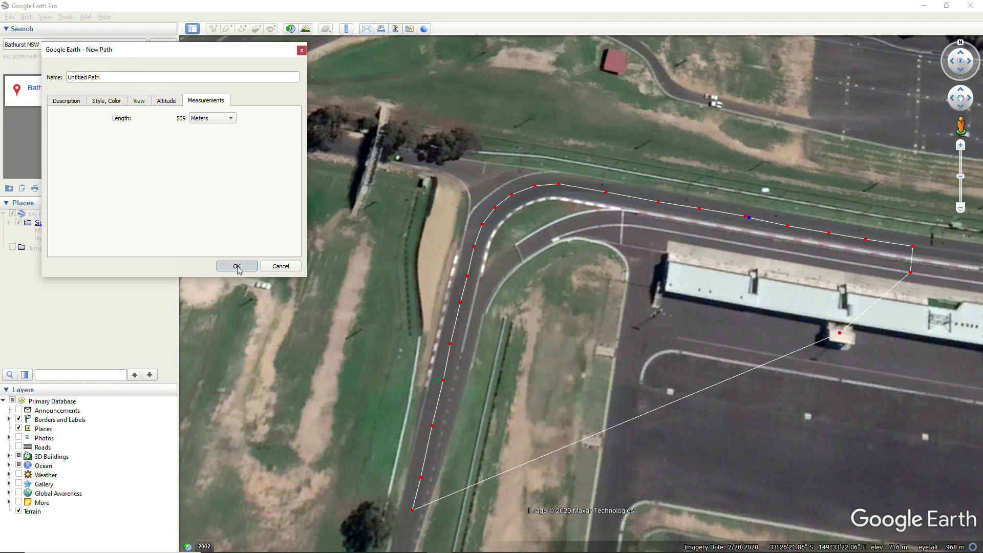
left_click(237, 267)
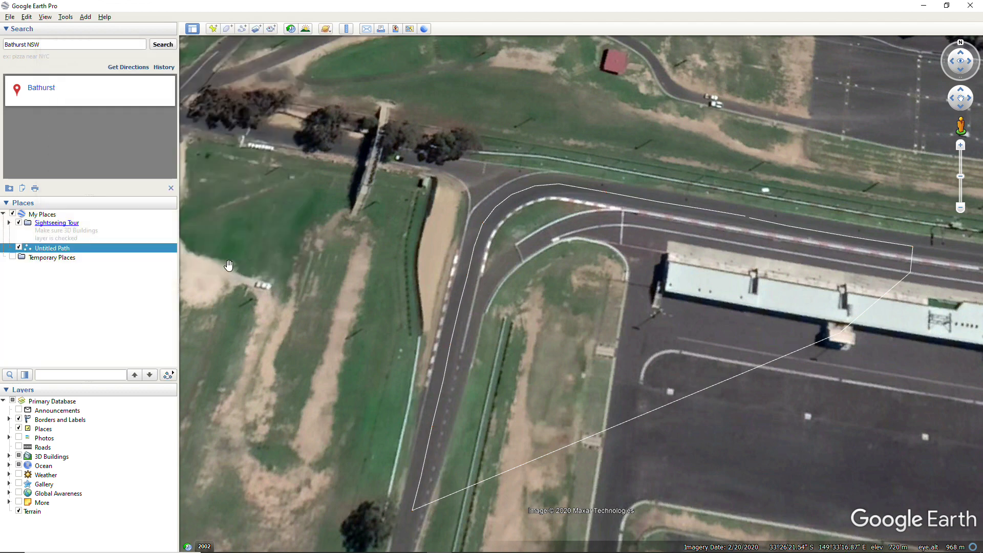
- Open the available options for the Untitled Path in the saved places
right_click(56, 249)
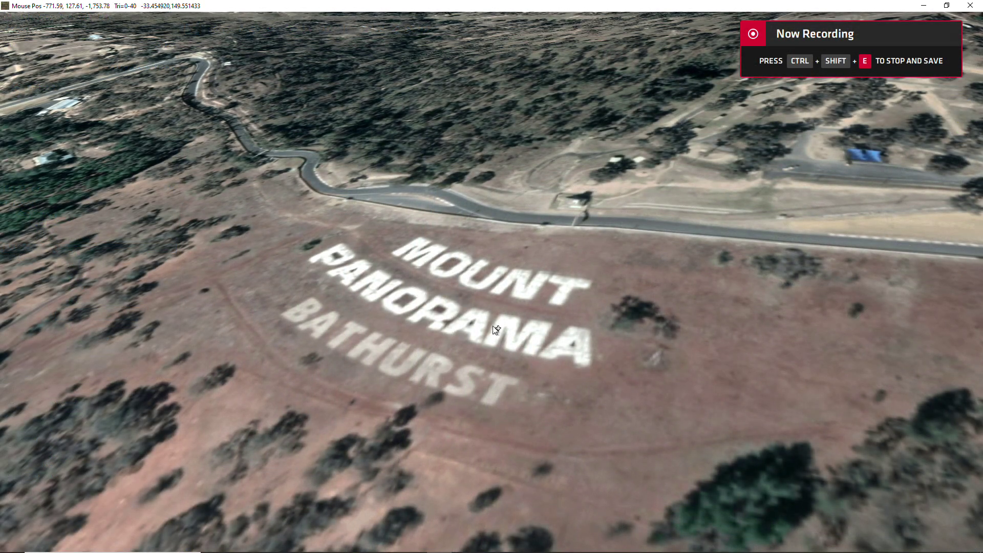
- Switch to Race Track Builder and examine the Bathurst terrain as a whole and around the Mount Panorama lettering
right_click_drag(513, 333, 586, 349)
scroll(262, 318, "down", 3)
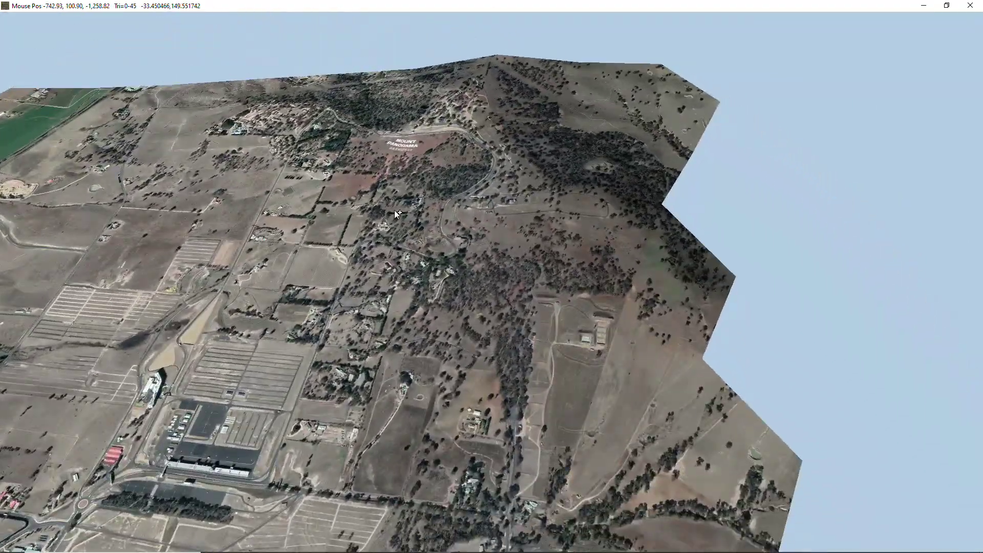
scroll(384, 169, "up", 5)
scroll(388, 141, "up", 3)
left_click_drag(389, 141, 327, 339)
scroll(326, 333, "up", 2)
middle_click_drag(327, 335, 317, 287)
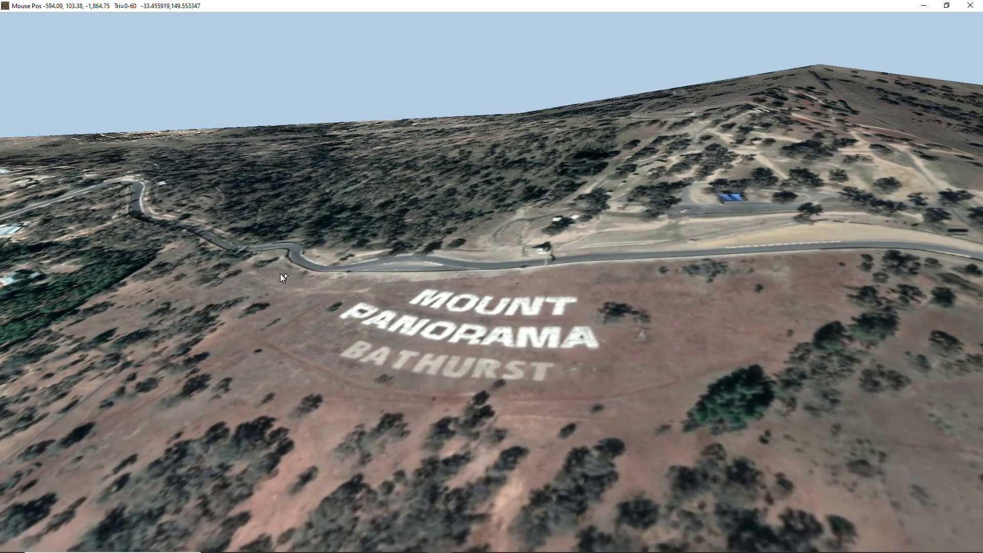
- Import the track from the file Bathurst.kmz into the venue
left_click(13, 17)
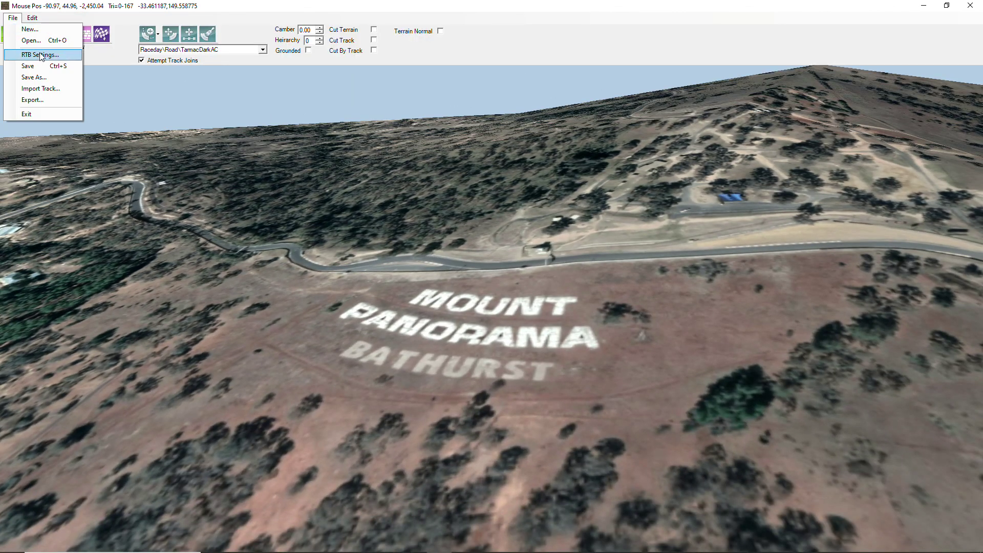
left_click(41, 55)
key("Escape")
left_click(13, 17)
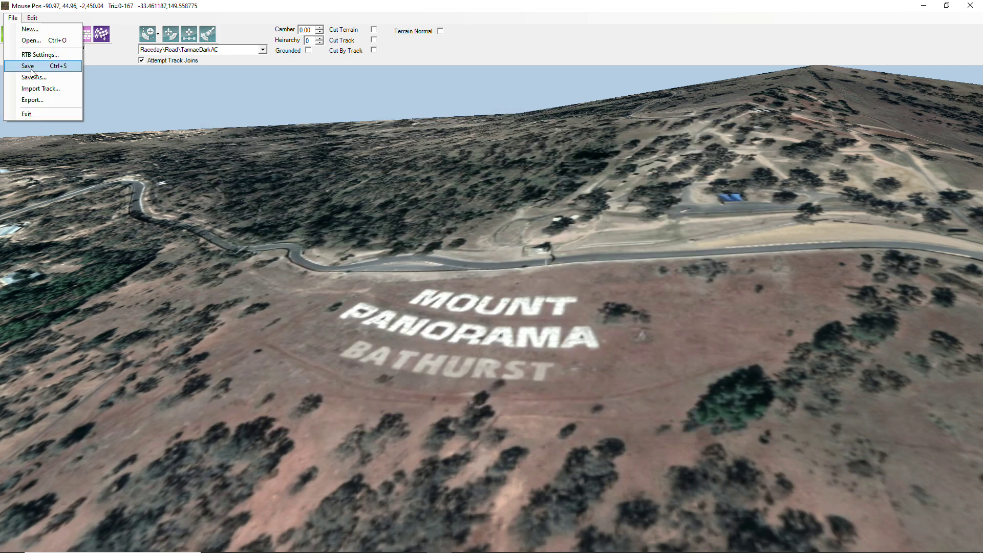
left_click(37, 89)
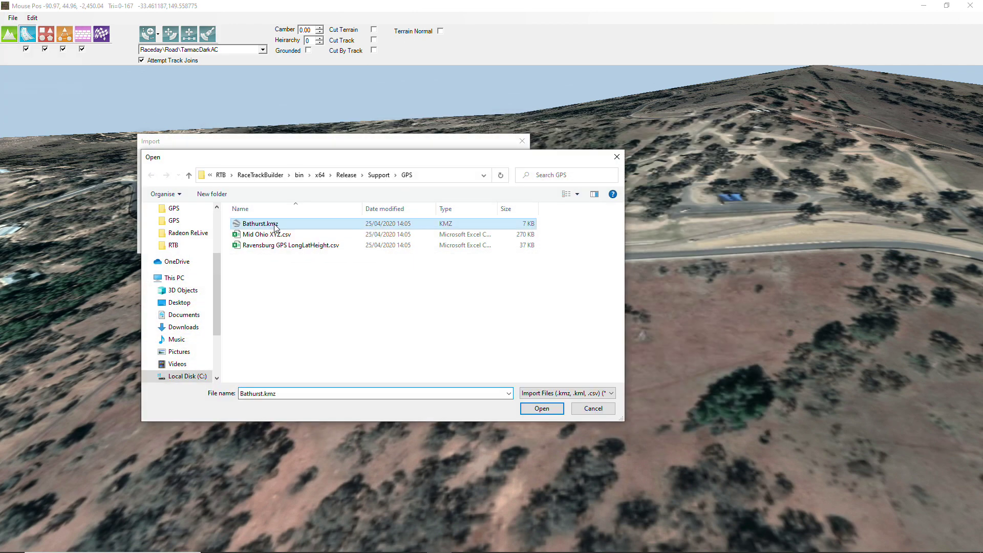
double_click(276, 226)
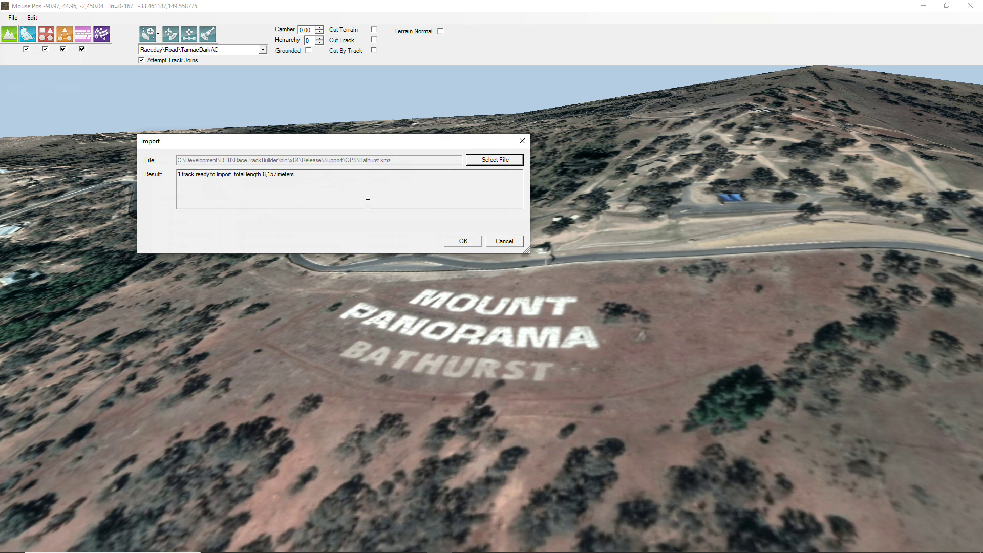
left_click(464, 242)
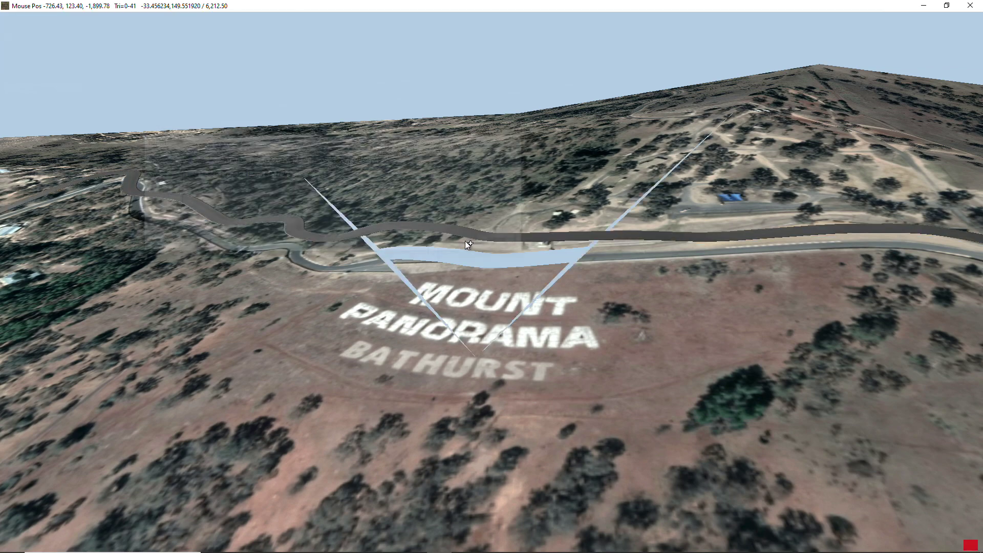
- Inspect how the imported track and its control points sit against the terrain beside the Mount Panorama lettering
right_click_drag(441, 251, 289, 303)
middle_click_drag(291, 307, 320, 275)
mouse_move(111, 47)
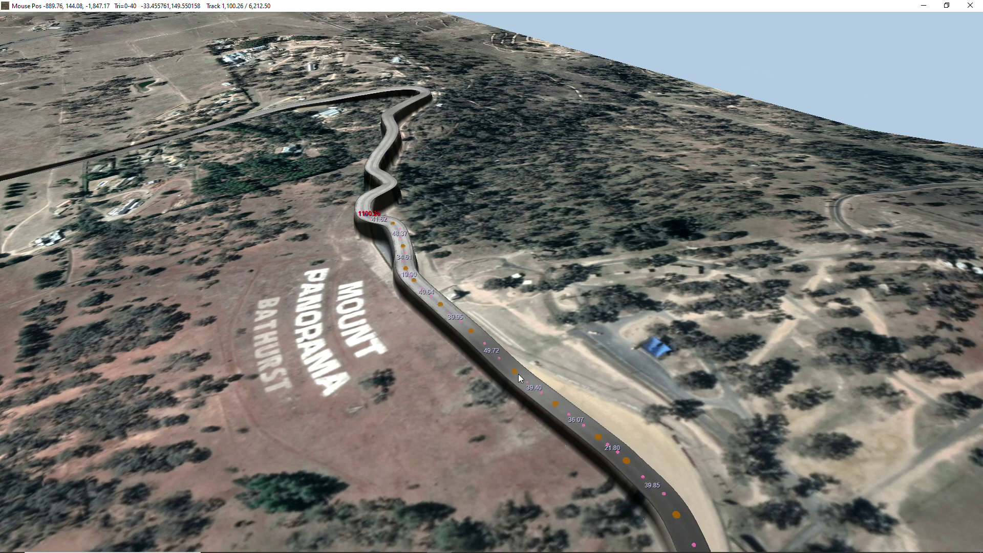
middle_click_drag(470, 348, 457, 316)
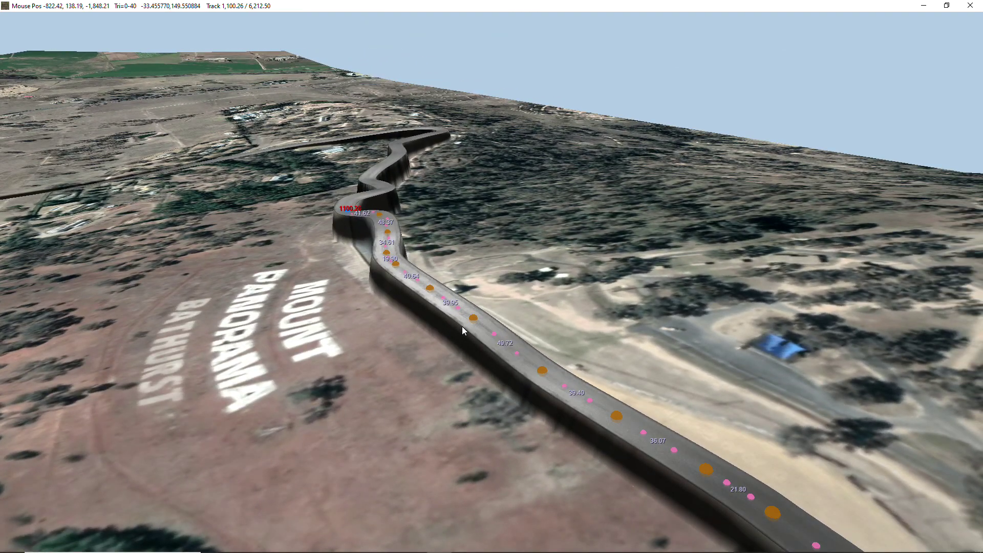
scroll(418, 358, "down", 4)
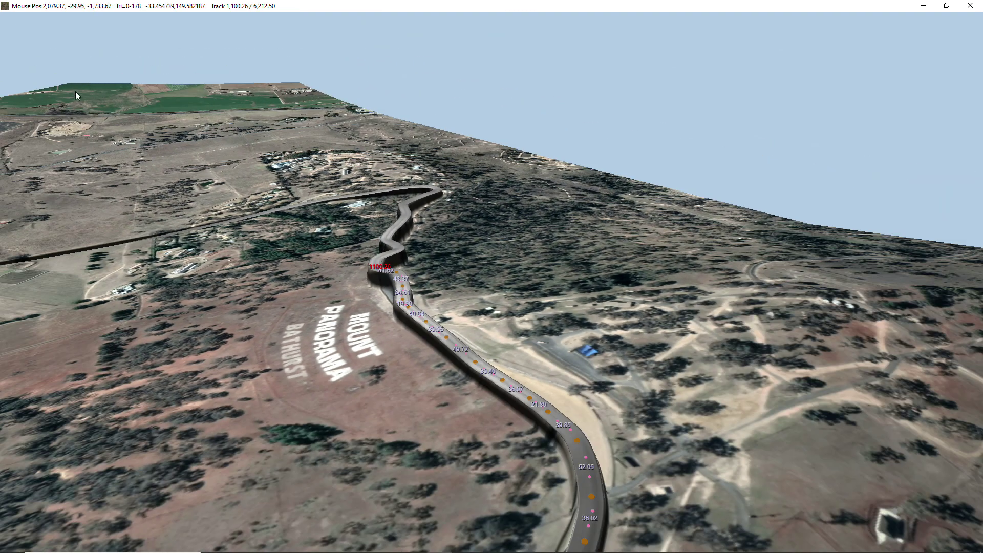
- Switch to terrain editing and examine the size of the terrain triangles crossing the track beside the lettering
mouse_move(19, 54)
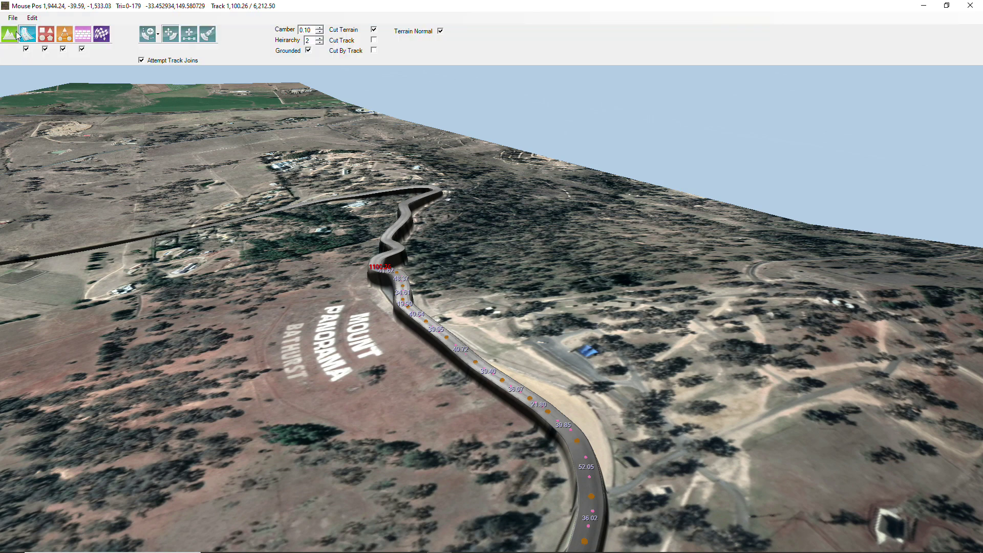
left_click(190, 37)
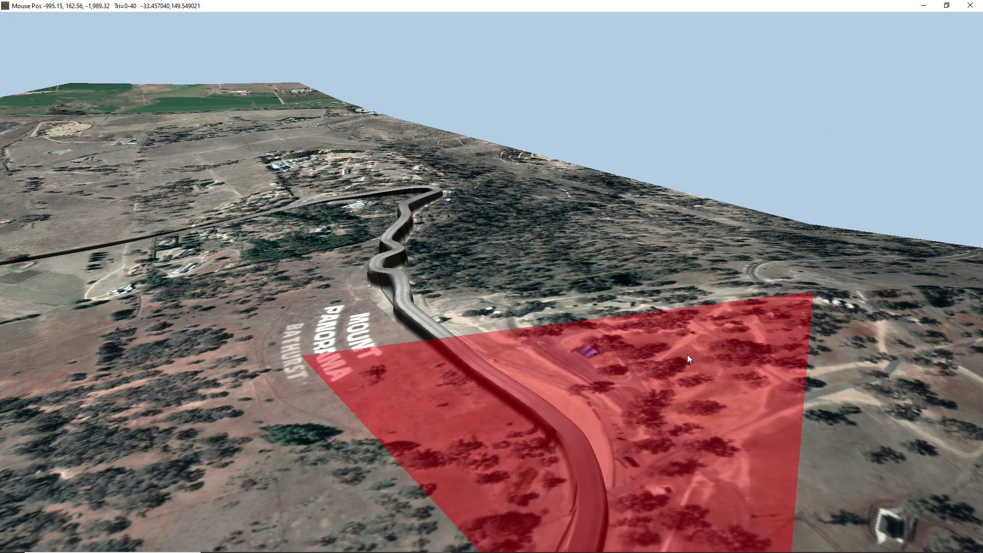
middle_click_drag(557, 301, 447, 305)
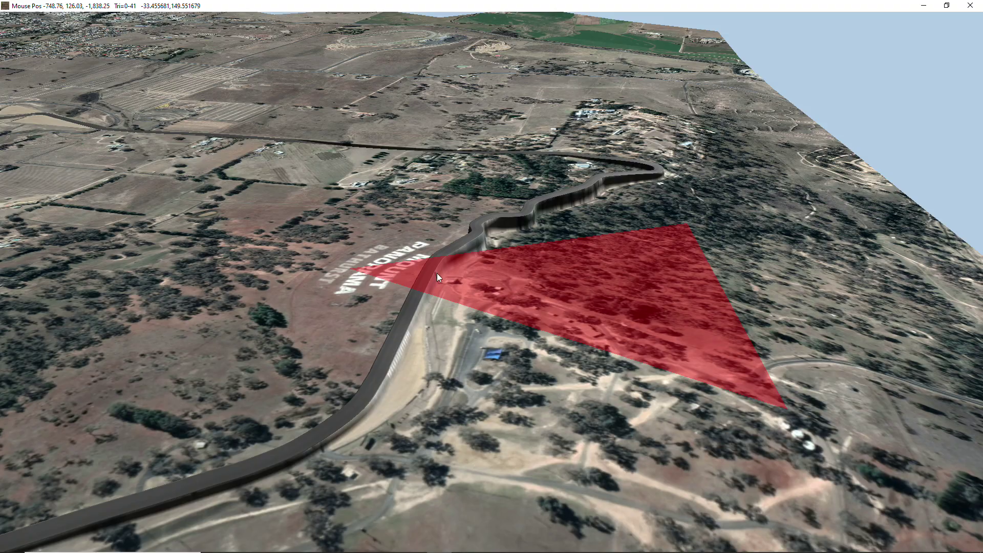
scroll(436, 273, "up", 5)
middle_click_drag(435, 273, 521, 287)
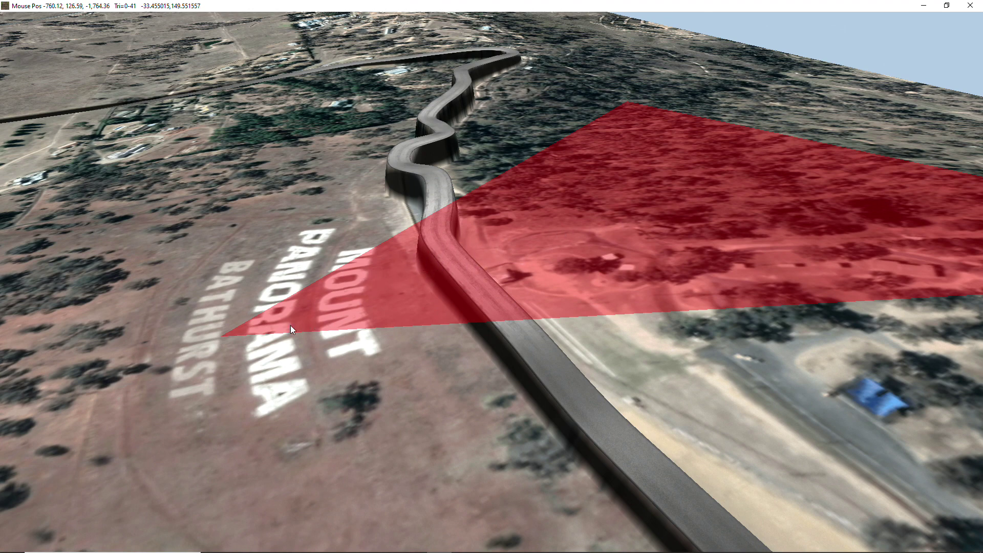
- Fit the terrain to the track with the circular terrain tool, along the ridge and the long straight
mouse_move(45, 6)
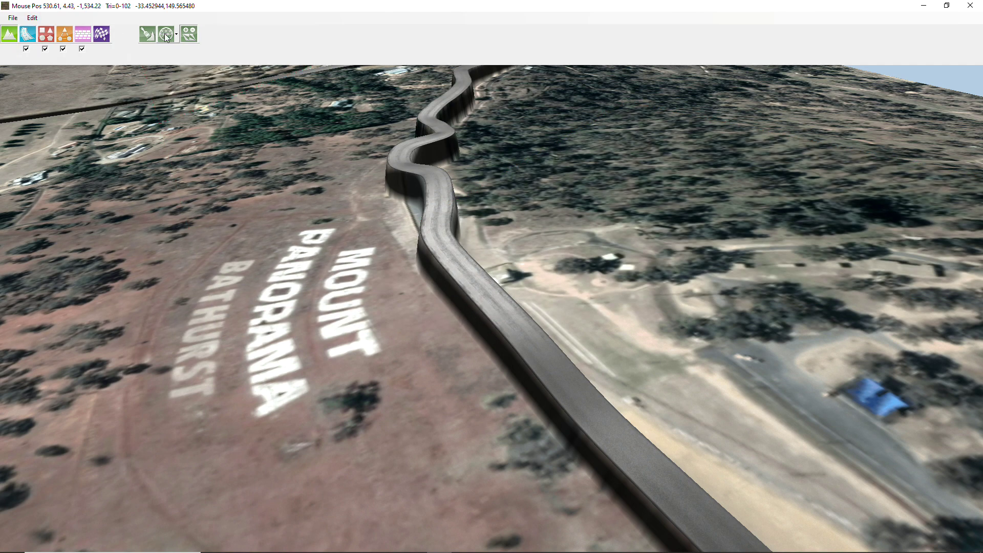
left_click(204, 54)
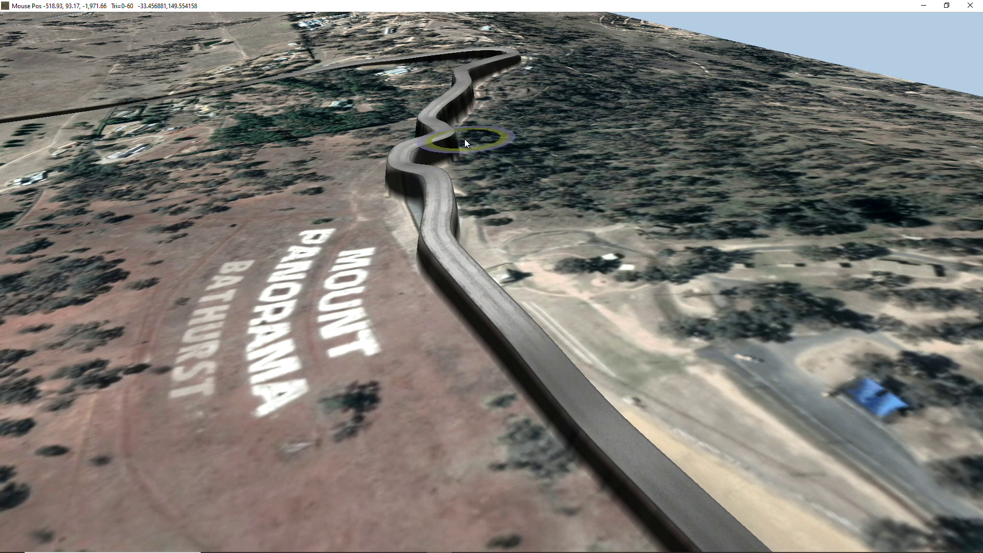
scroll(478, 246, "down", 4)
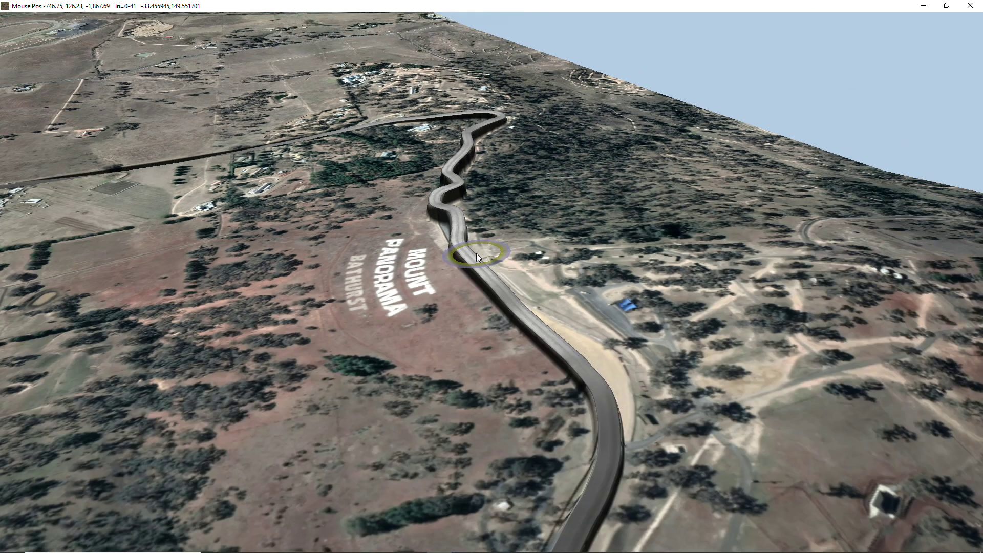
right_click_drag(477, 253, 470, 273)
scroll(481, 274, "down", 1)
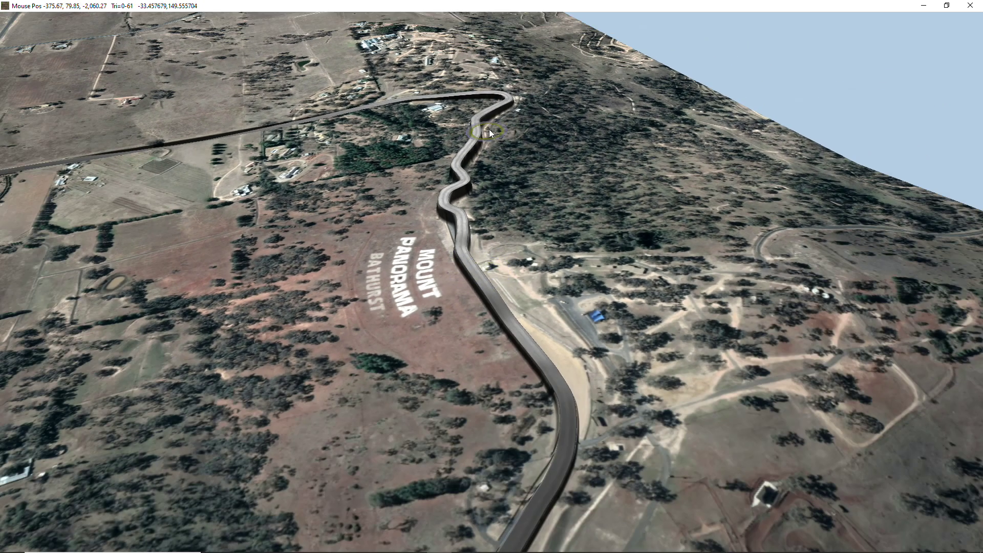
left_click(537, 500)
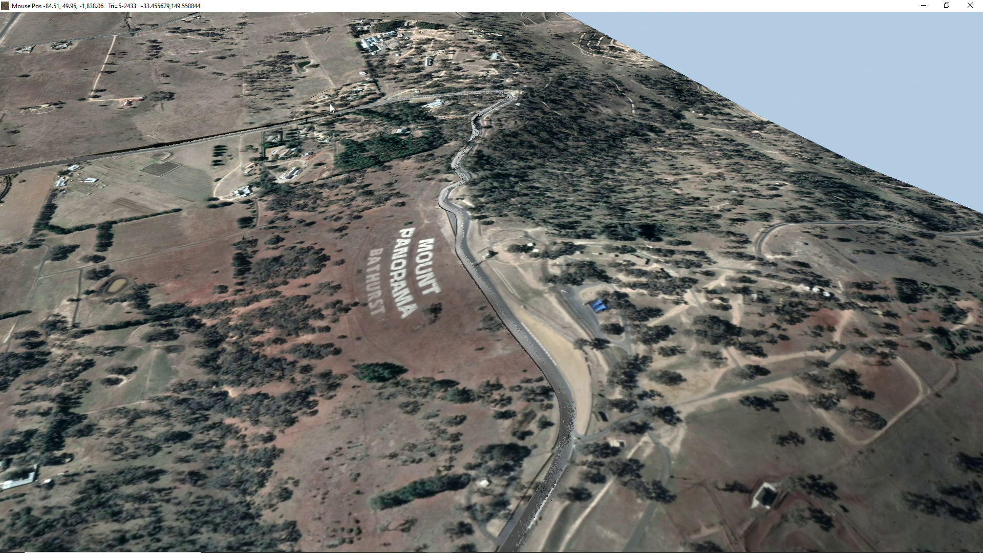
left_click(35, 170)
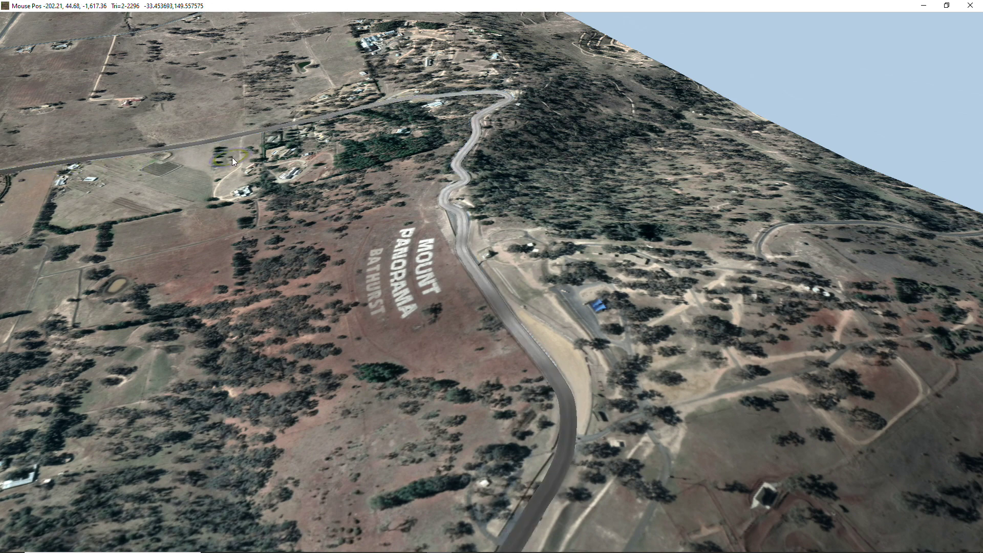
- Examine the terrain mesh around the track in wireframe, and check the fitted surface beside the road without it
key("w")
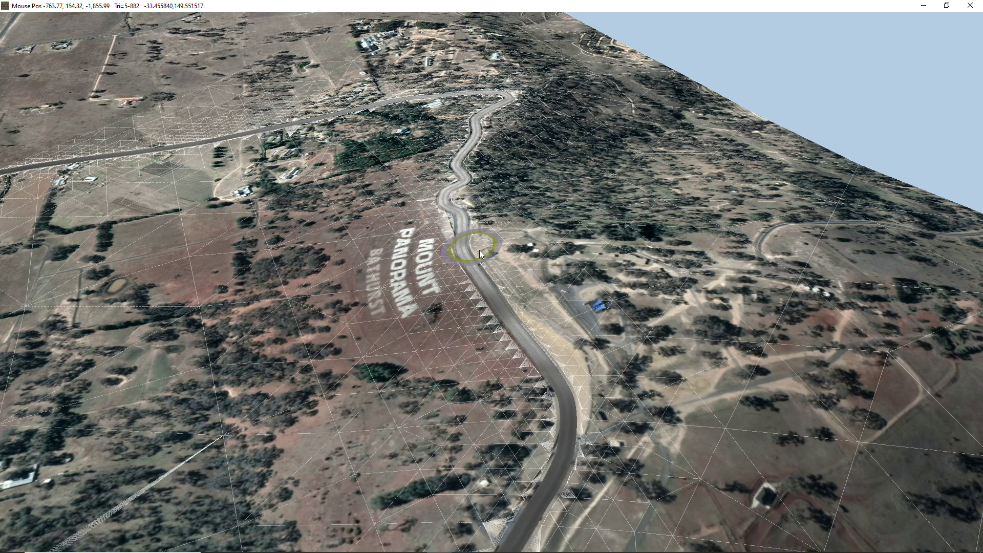
key("w")
scroll(542, 354, "up", 5)
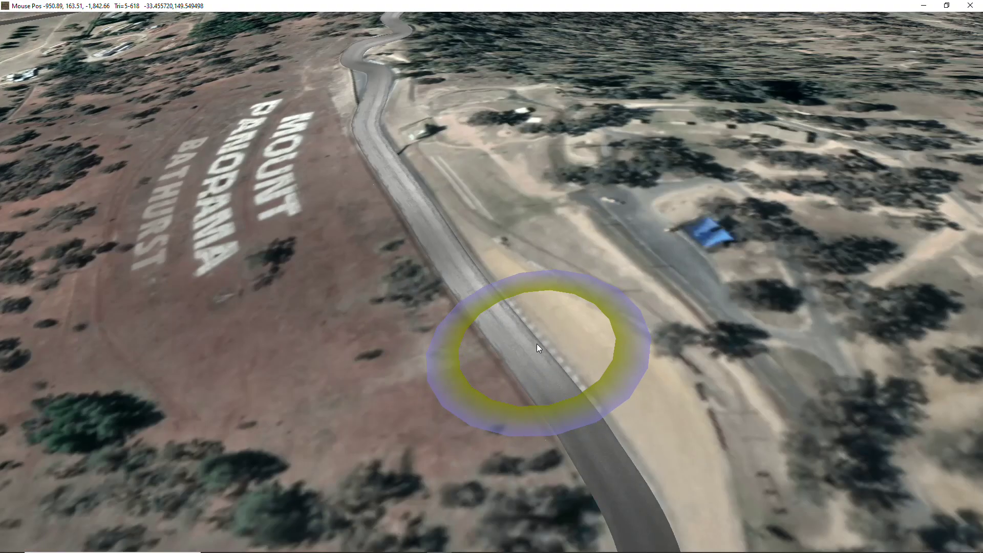
middle_click_drag(508, 324, 469, 242)
right_click_drag(469, 242, 681, 399)
scroll(565, 293, "down", 2)
right_click_drag(568, 294, 347, 214)
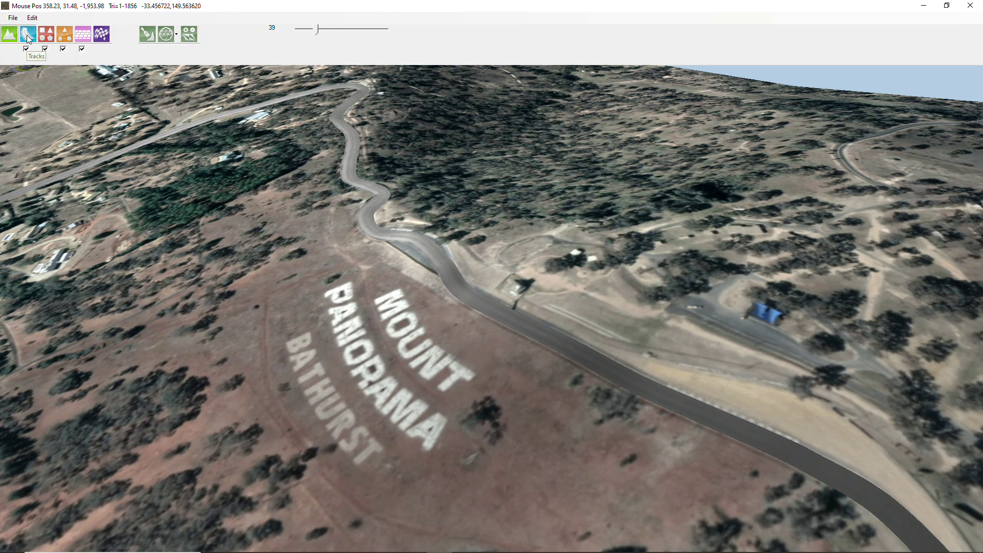
- Switch to track editing and examine the road surface and its control points from near ground level
left_click(26, 35)
right_click_drag(563, 284, 515, 250)
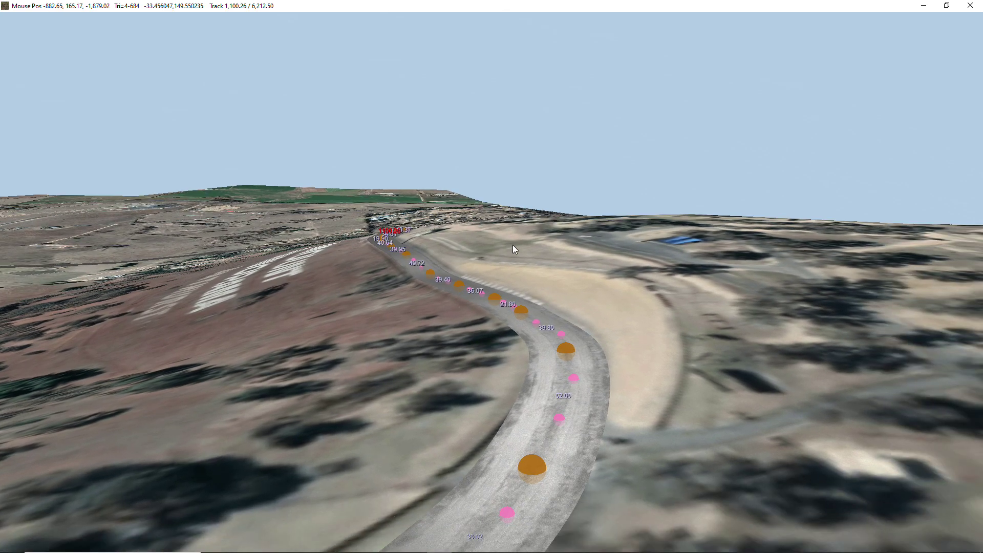
key("space")
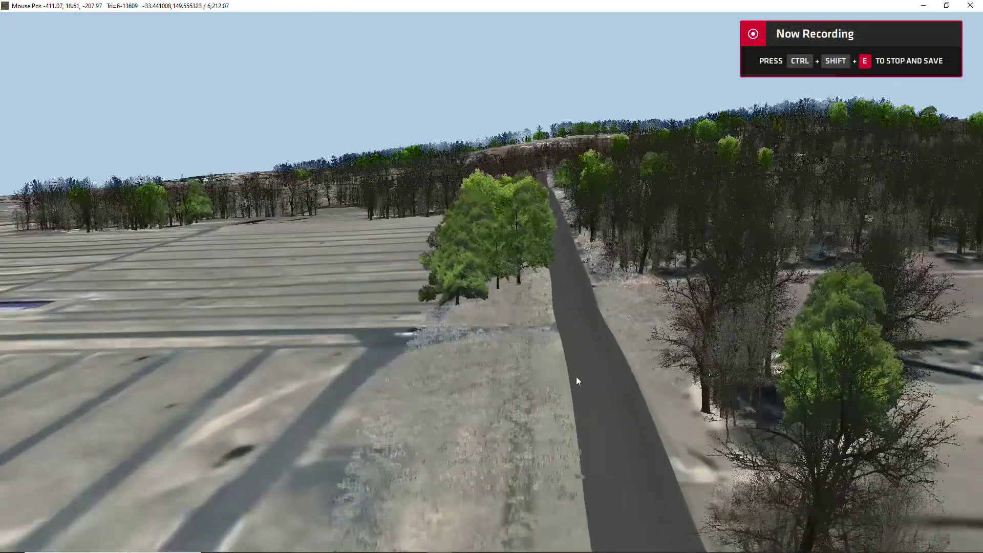
- Look over the completed venue with trees and grass along the straight
scroll(576, 377, "down", 2)
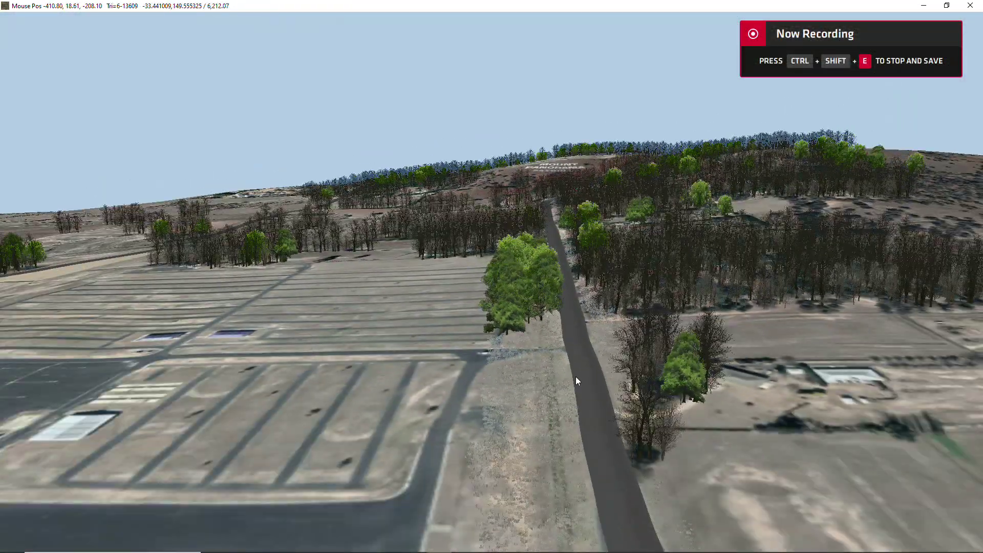
middle_click_drag(576, 377, 552, 358)
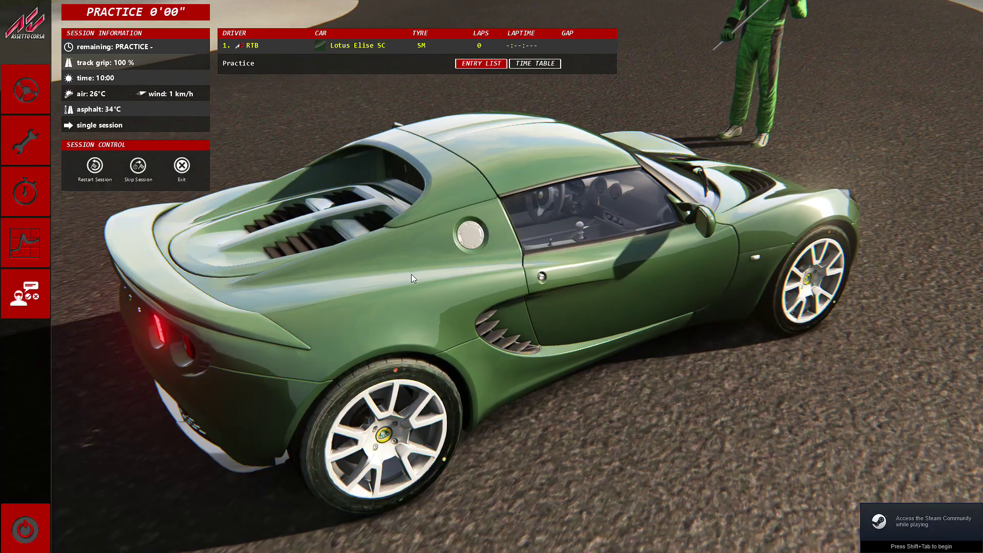
- Switch to Assetto Corsa, start the practice drive and test the Lotus Elise SC out of the pit area and along the straight
left_click(33, 99)
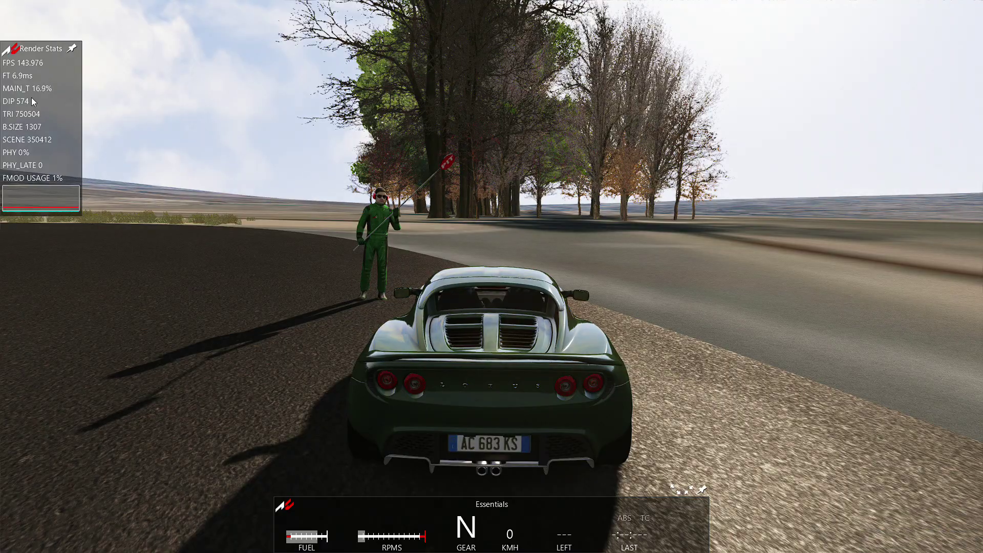
key("Up")
key("Left")
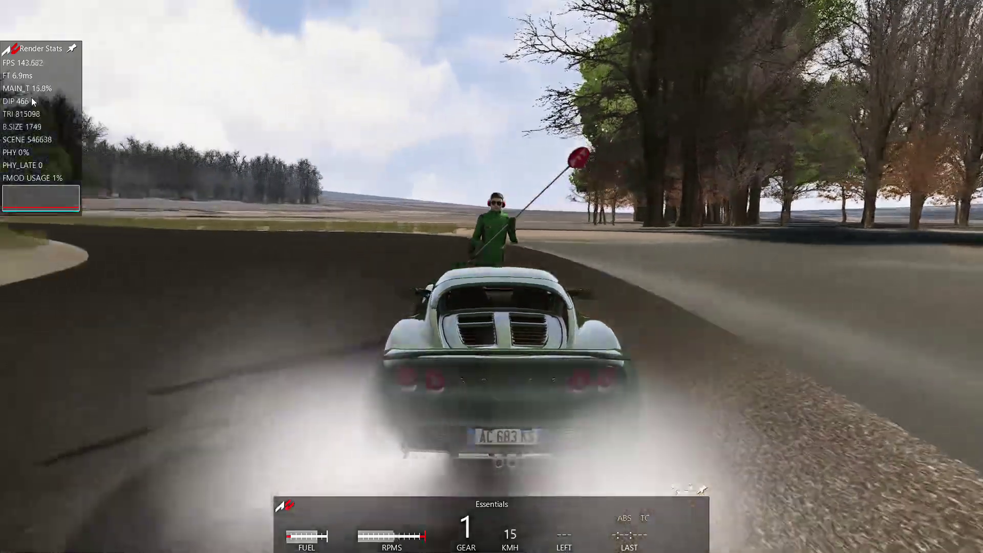
key("Up")
key("Left")
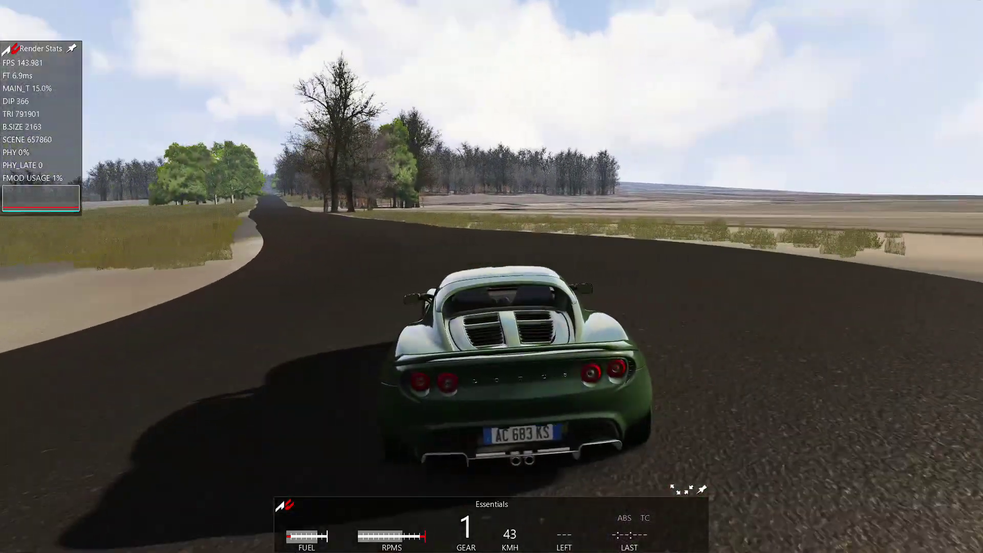
key("Up")
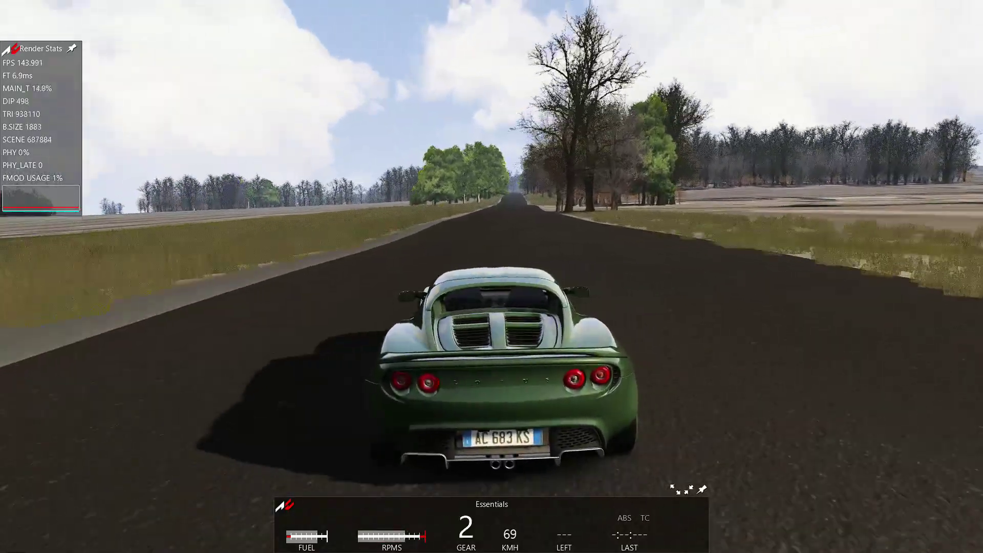
key("Up")
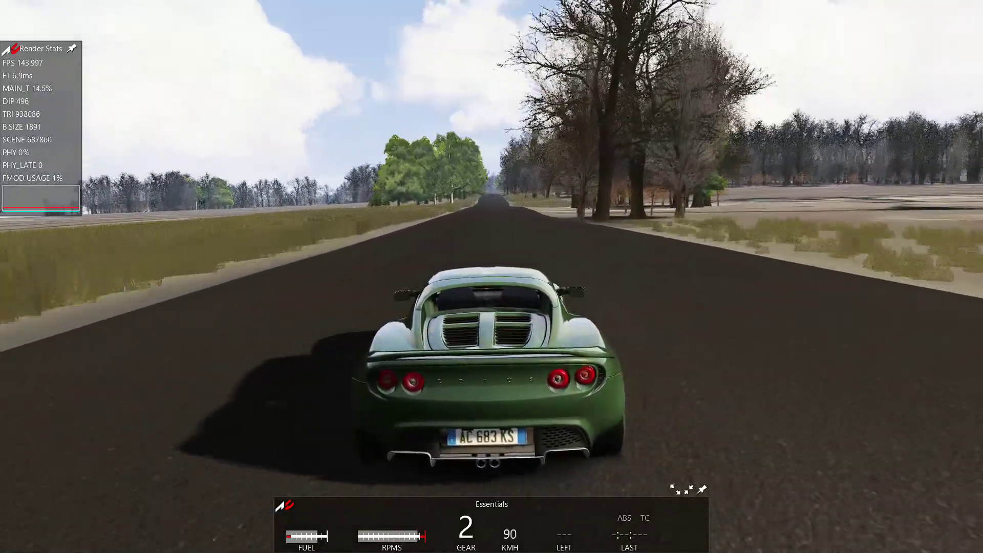
key("Up")
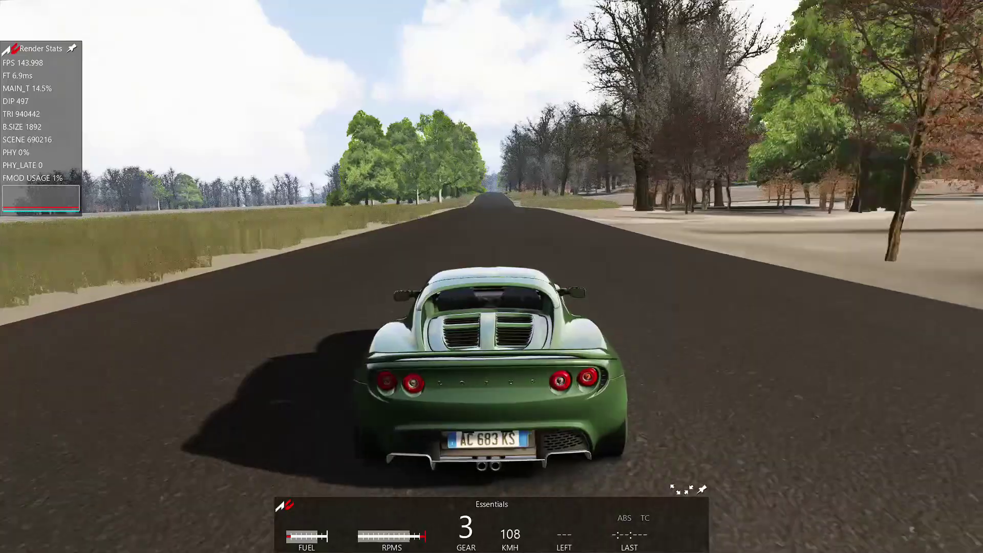
key("Up")
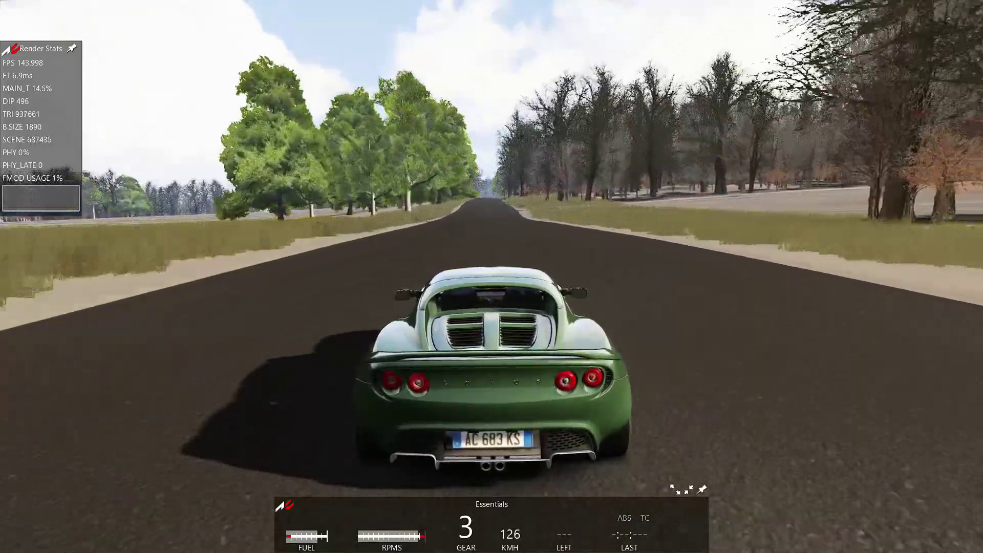
- Accelerate the Lotus along the tree-lined straight up to fourth gear to test the road surface and roadside vegetation
key("Up")
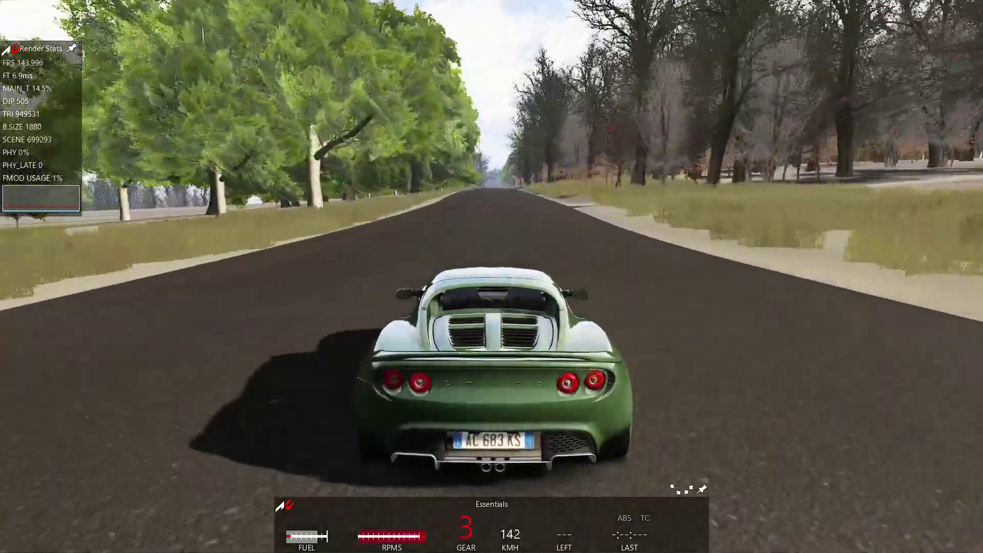
key("Up")
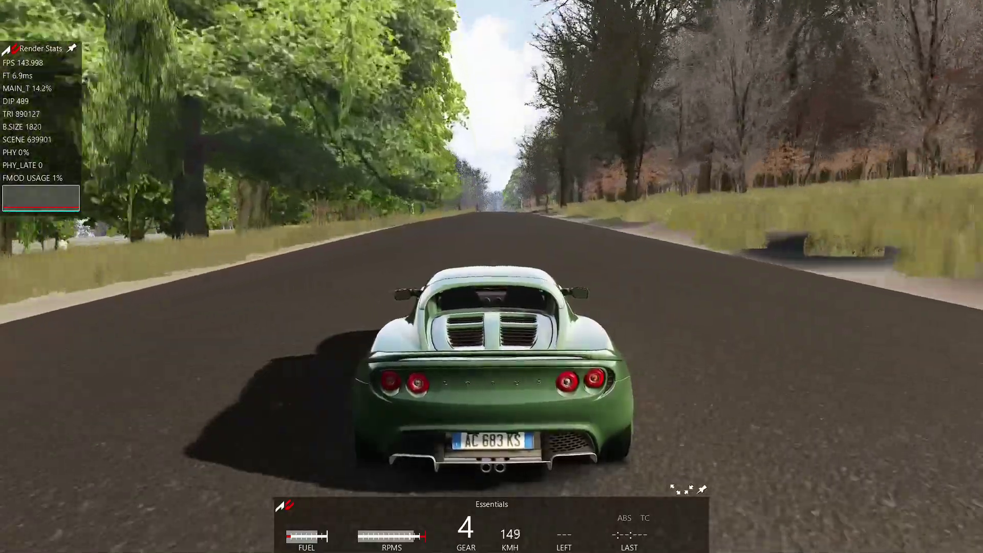
key("Up")
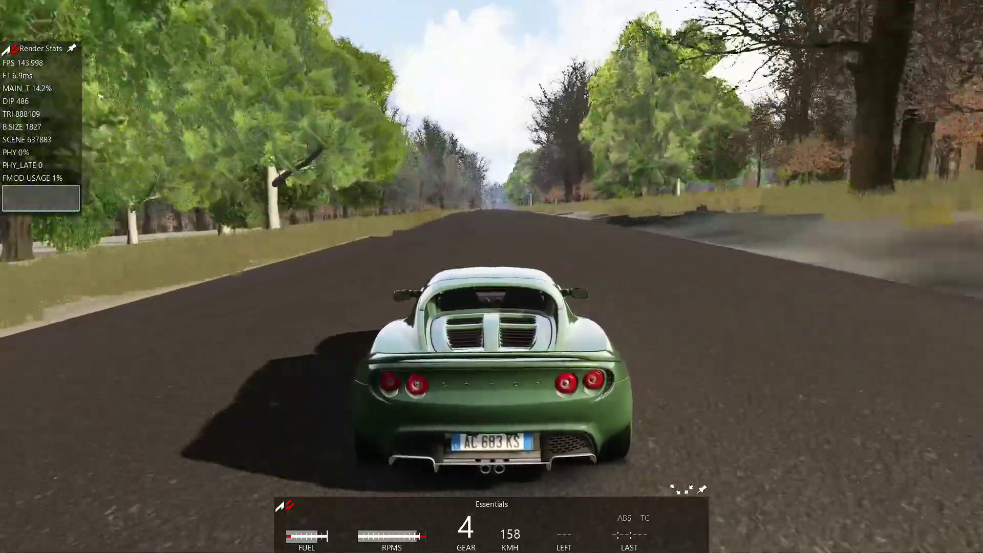
key("Up")
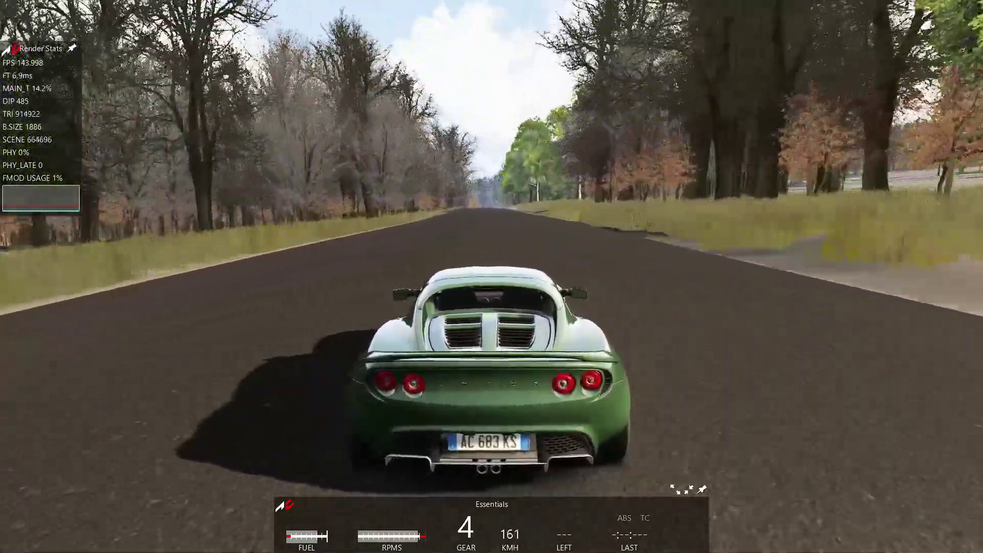
key("Up")
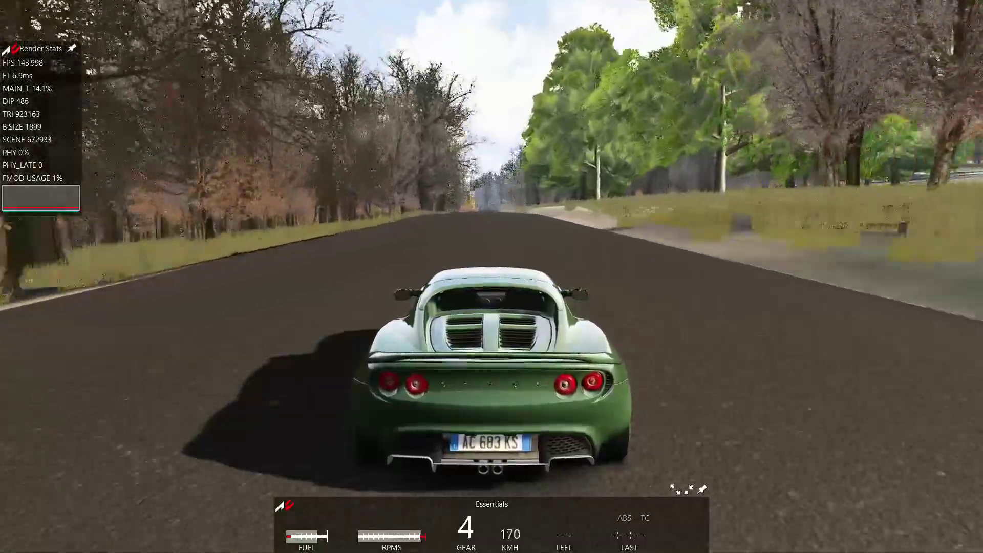
key("Up")
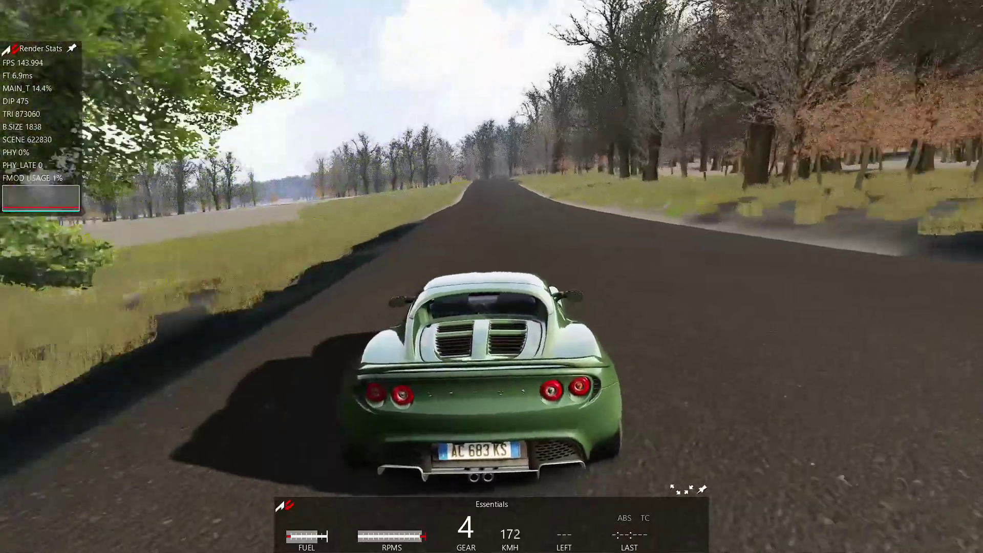
- Brake and steer the Lotus through the hillside bends to test the road and fitted terrain beside the drop
key("Down")
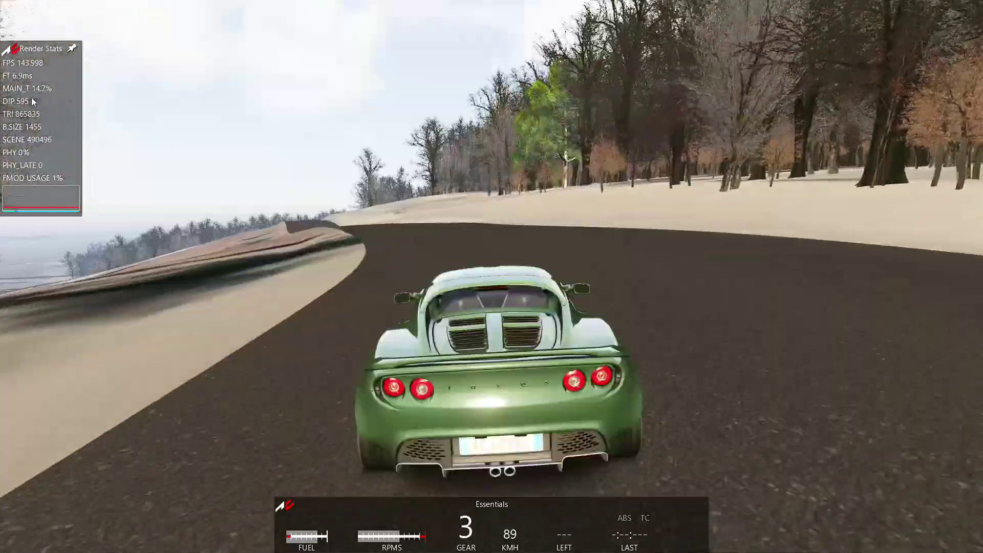
key("Down")
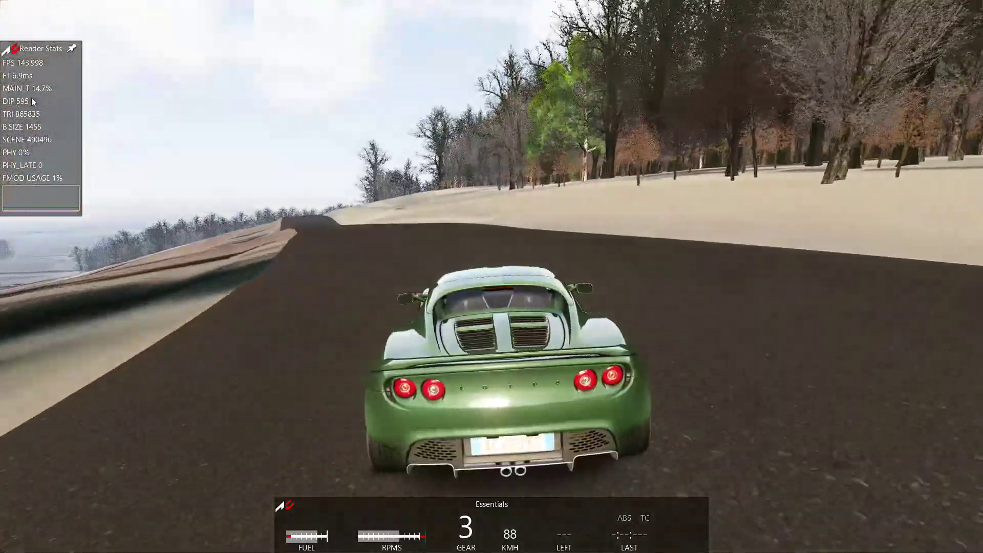
key("Down")
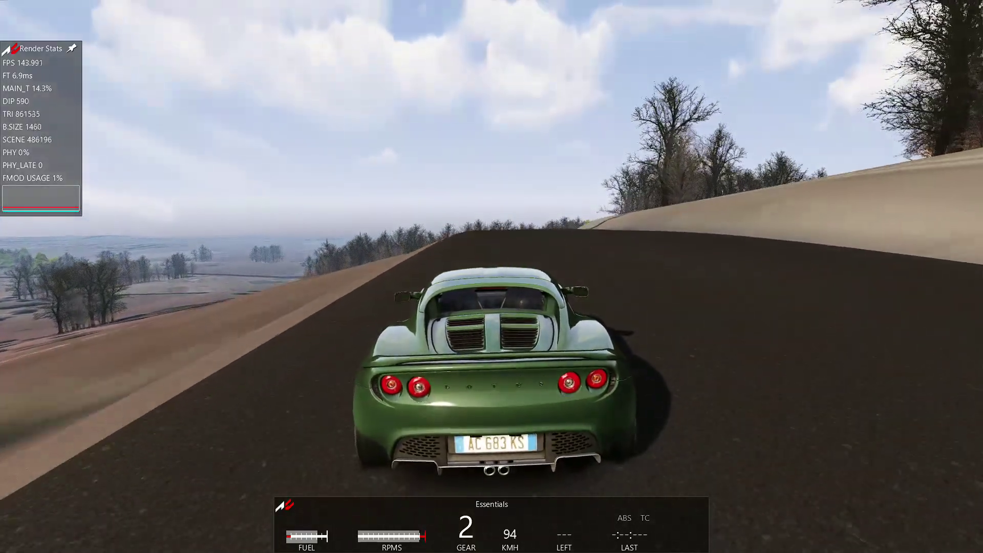
key("Up")
key("Right")
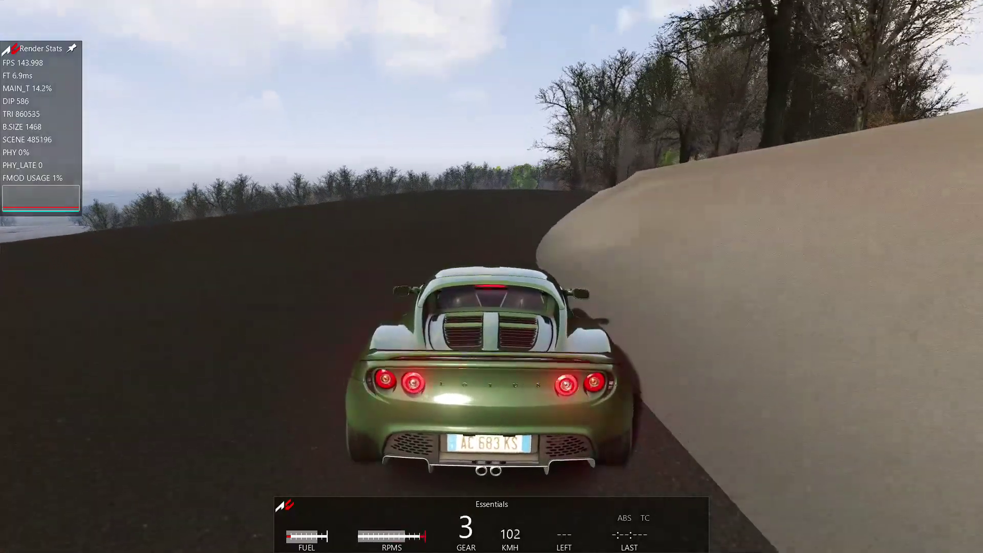
key("Left")
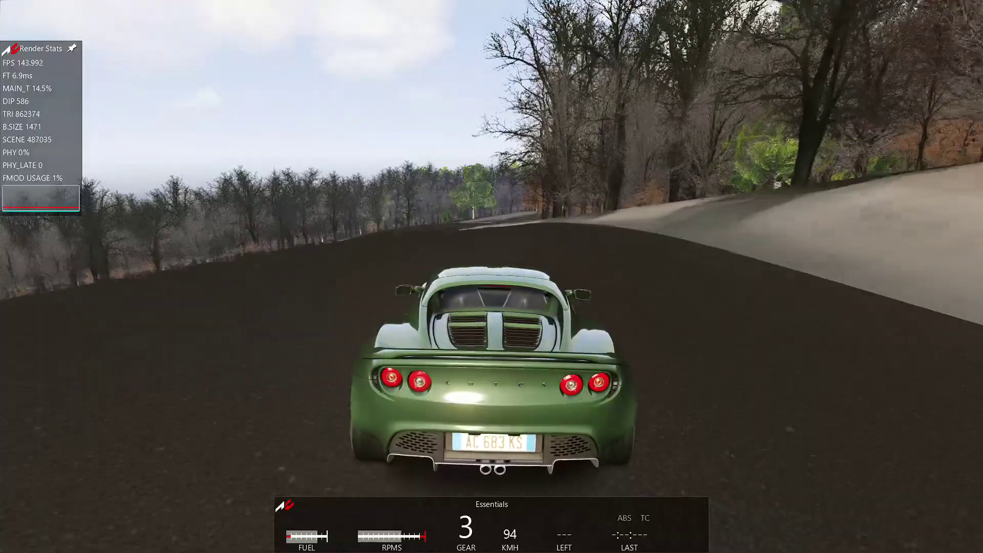
key("Up")
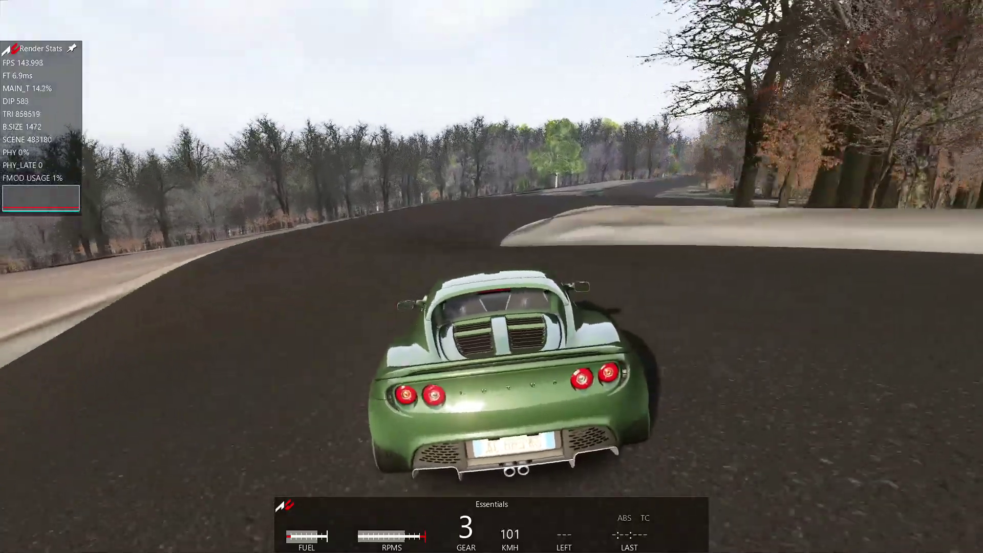